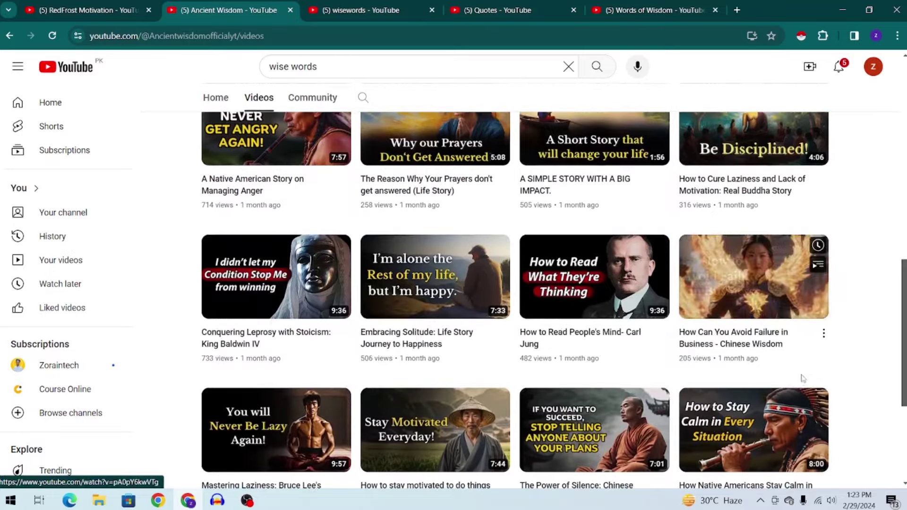
Close the wisewords channel and examine the Quotes channel's subscriber count, video count and latest videos
click(380, 10)
click(431, 10)
scroll(239, 225, up, 1)
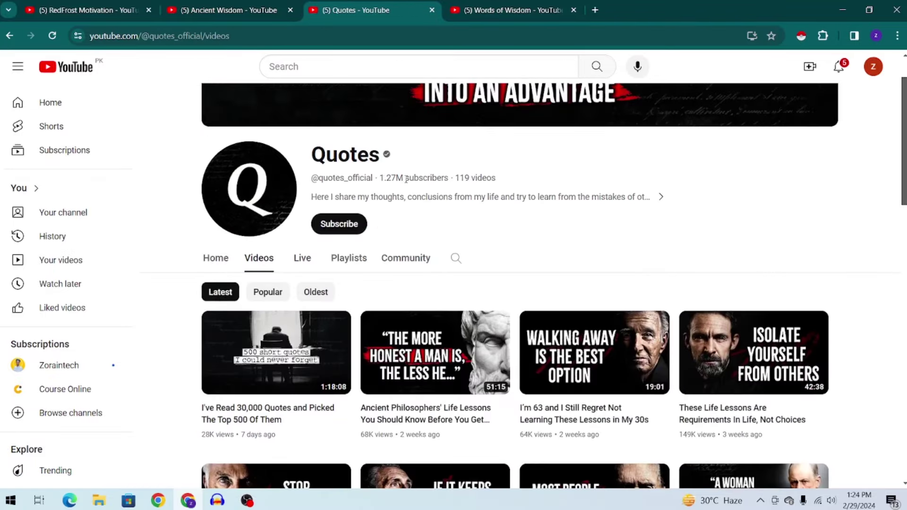
double_click(467, 179)
scroll(537, 204, down, 2)
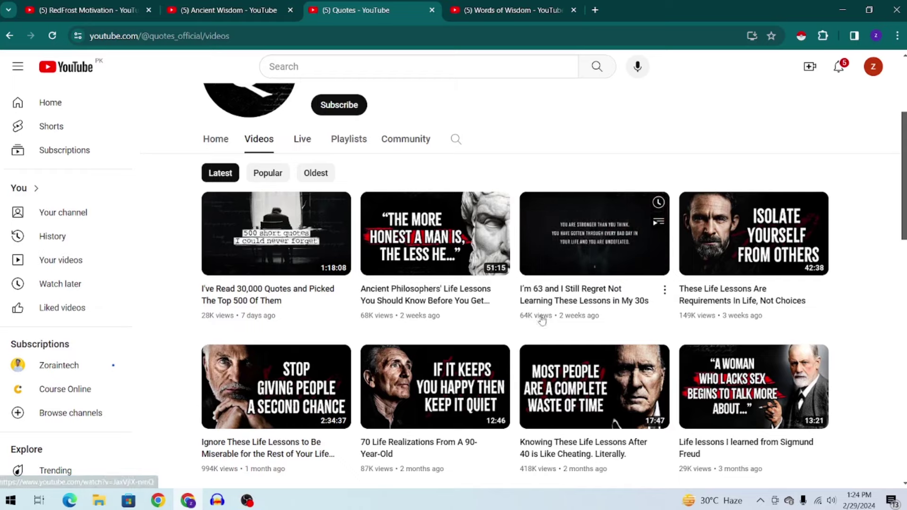
scroll(433, 189, down, 2)
Browse the Words of Wisdom channel's videos and compare them with the Quotes, Ancient Wisdom and RedFrost Motivation channels
click(491, 4)
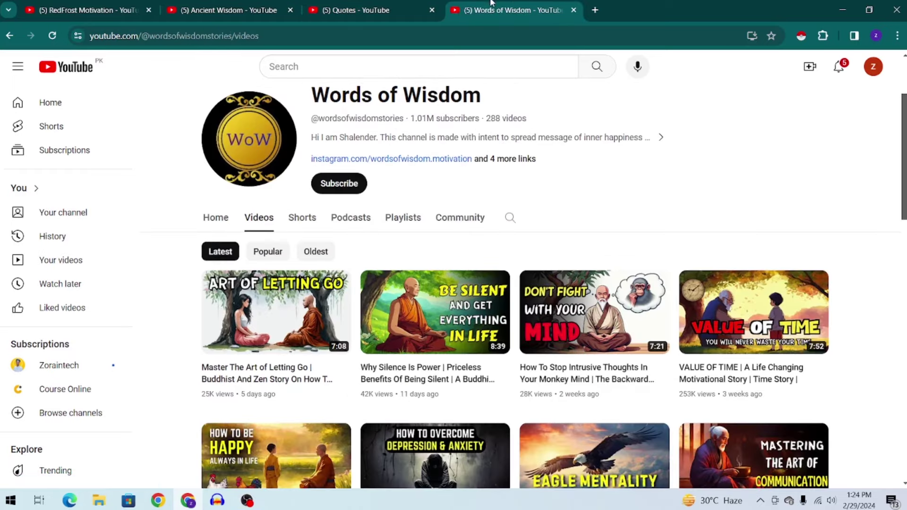
scroll(297, 207, down, 3)
click(359, 9)
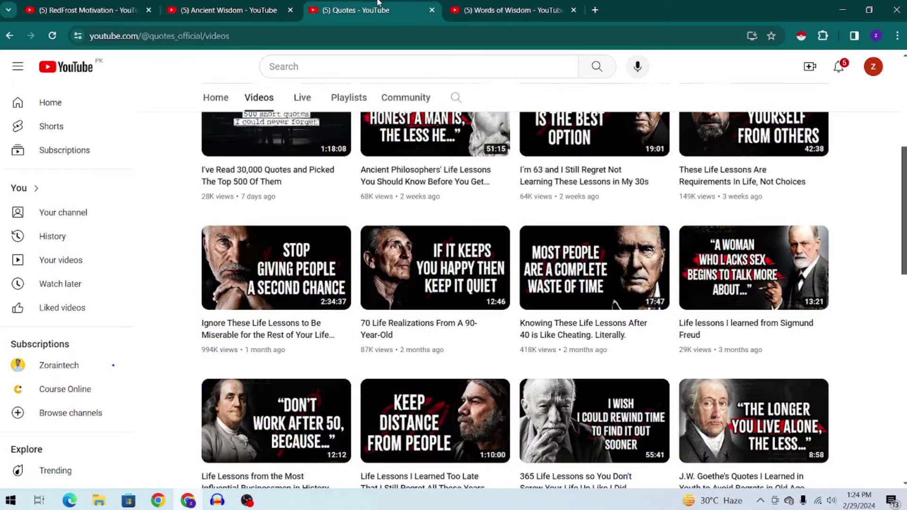
click(211, 3)
click(112, 3)
click(529, 4)
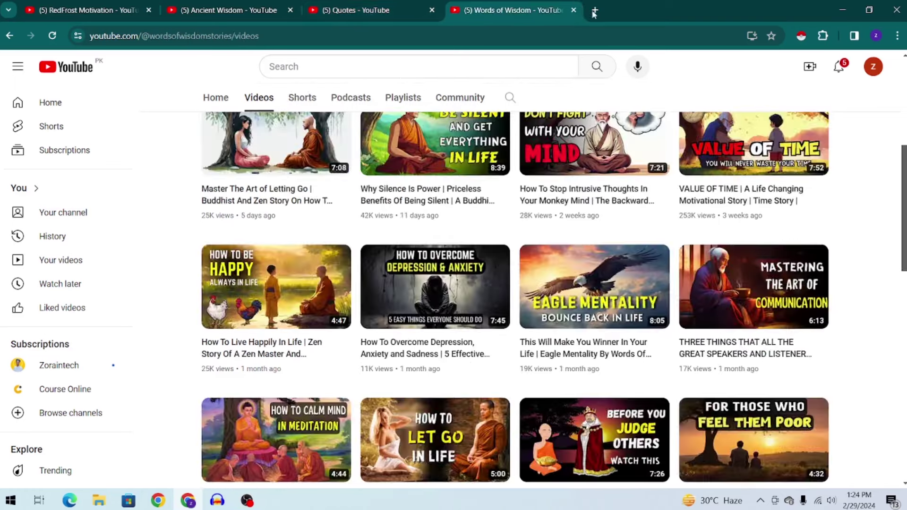
click(397, 7)
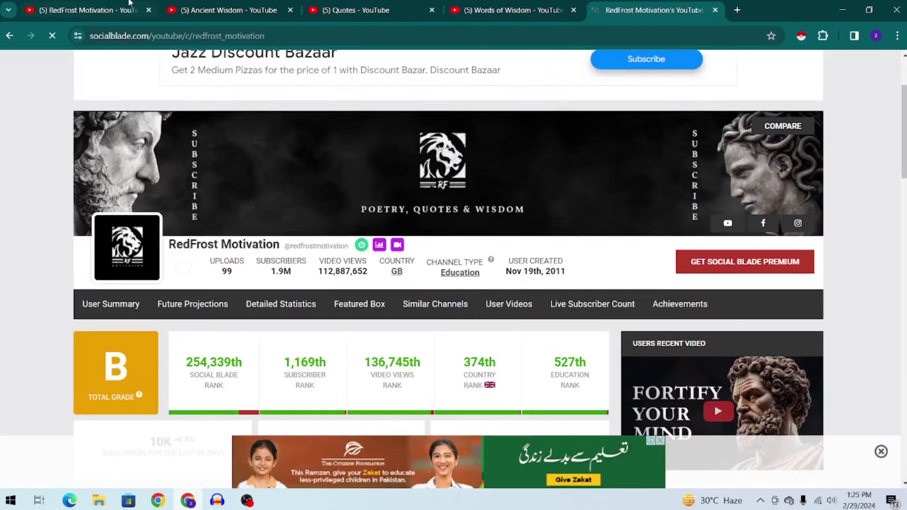
Examine RedFrost Motivation's estimated earnings and daily statistics on Social Blade alongside its YouTube channel
click(126, 4)
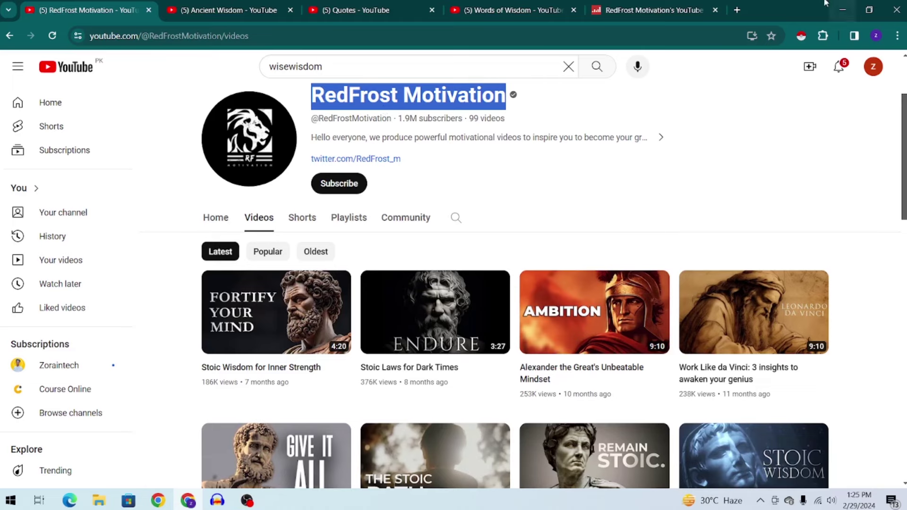
click(638, 15)
scroll(391, 206, down, 4)
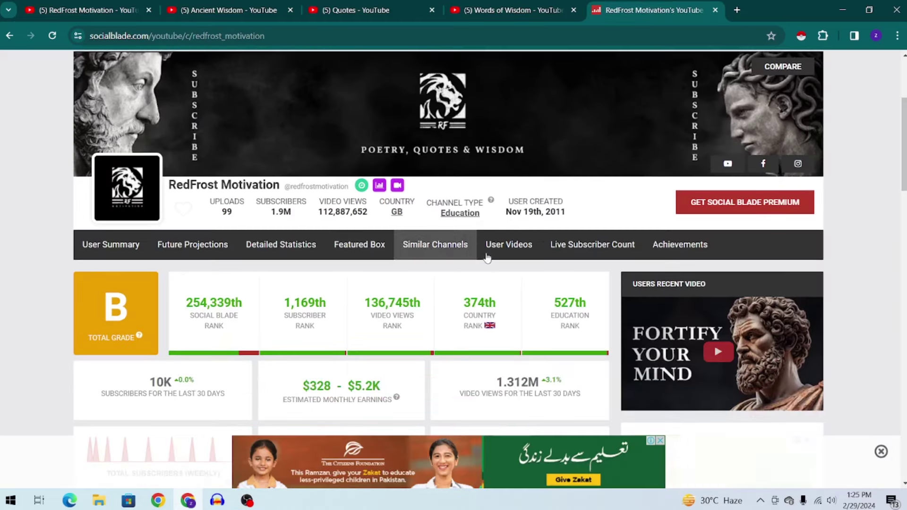
scroll(479, 249, down, 1)
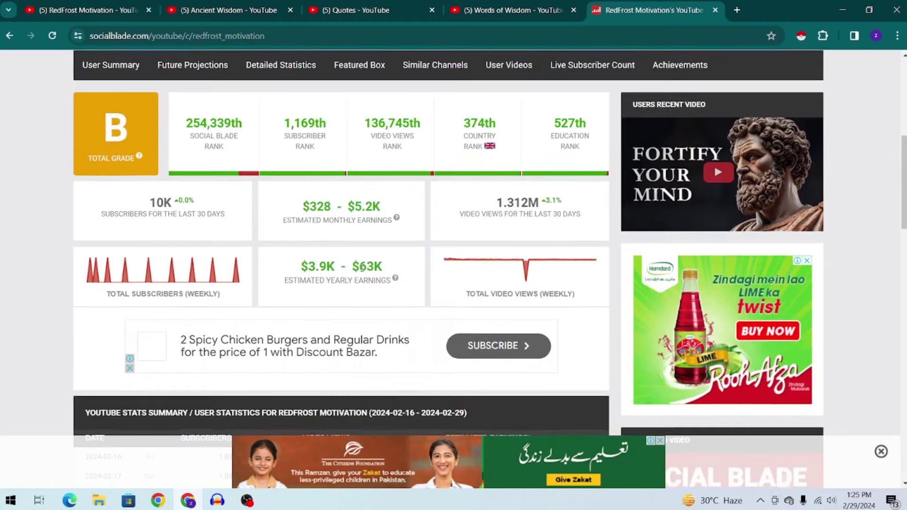
scroll(218, 211, down, 4)
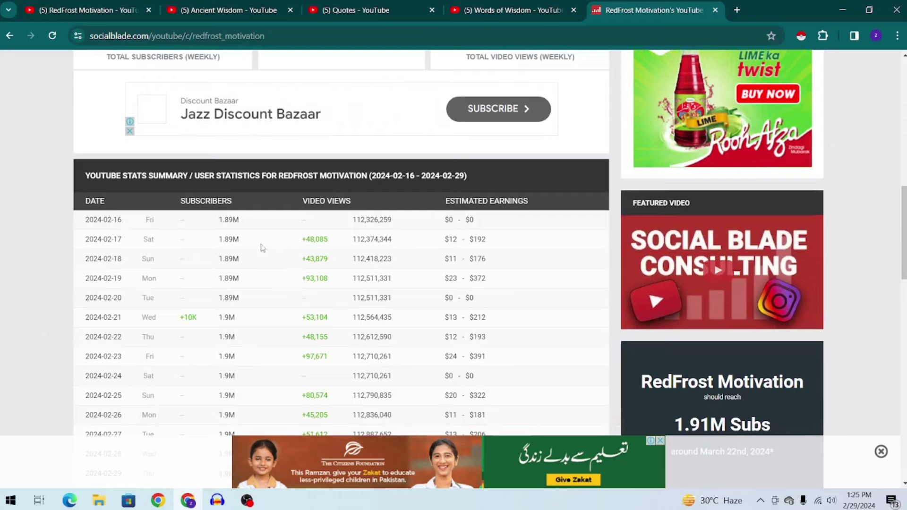
scroll(263, 247, down, 8)
scroll(306, 209, up, 10)
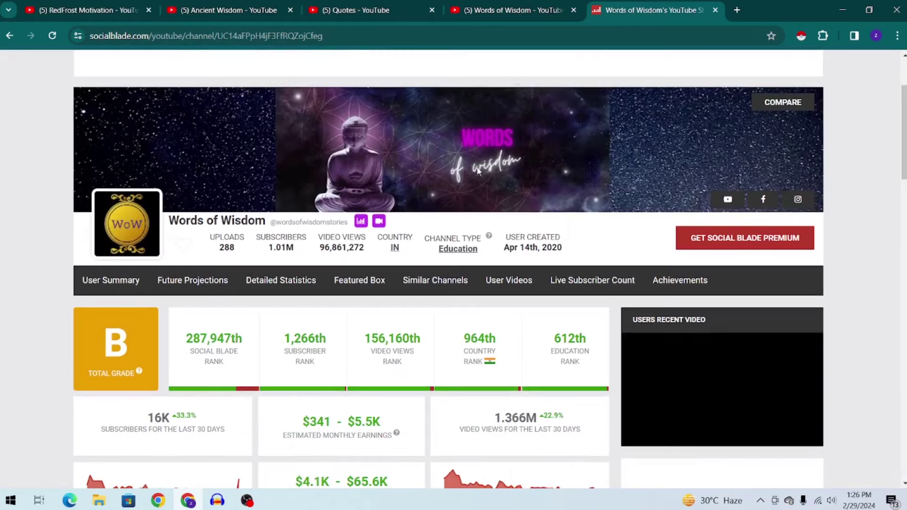
Check the Words of Wisdom summary on Social Blade against the channel's YouTube page
scroll(393, 165, down, 5)
scroll(394, 121, up, 3)
key(ctrl+shift+Tab)
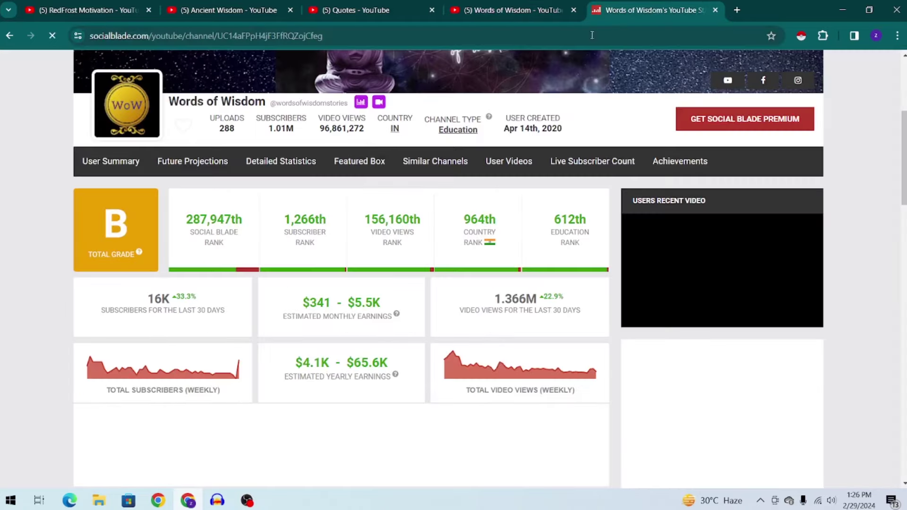
click(638, 10)
click(501, 4)
scroll(417, 324, down, 2)
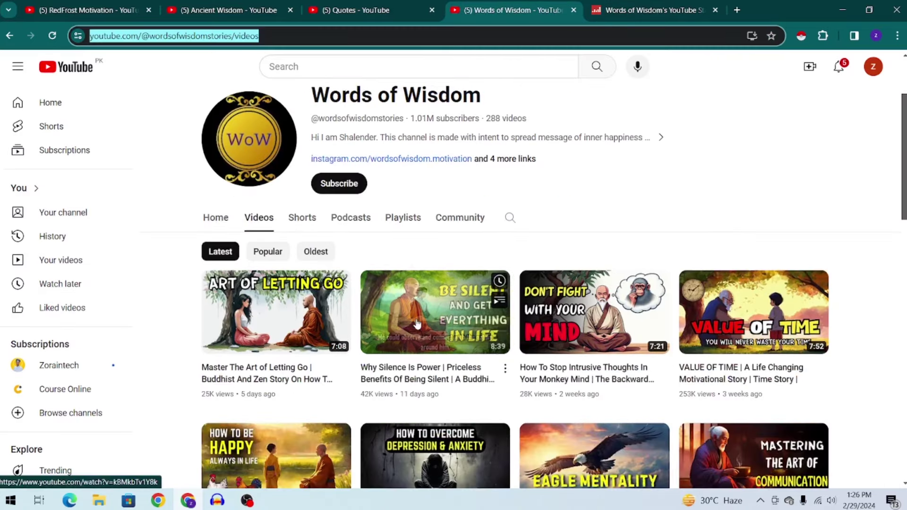
Reload the Words of Wisdom statistics on Social Blade and examine the monthly and yearly earnings estimates
click(639, 14)
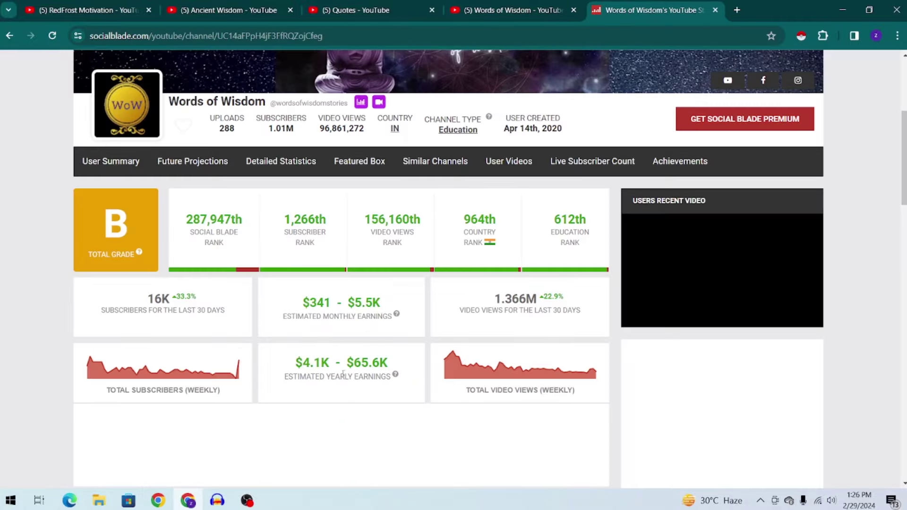
scroll(369, 363, down, 1)
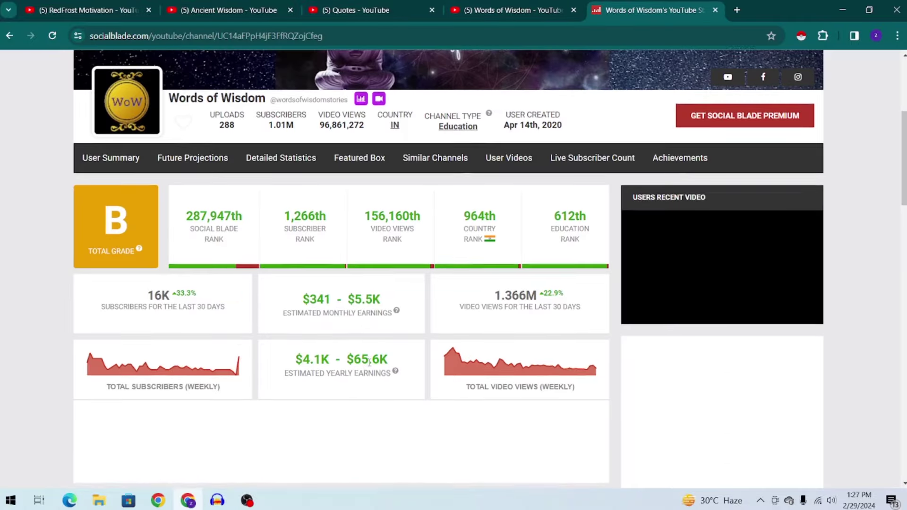
click(49, 38)
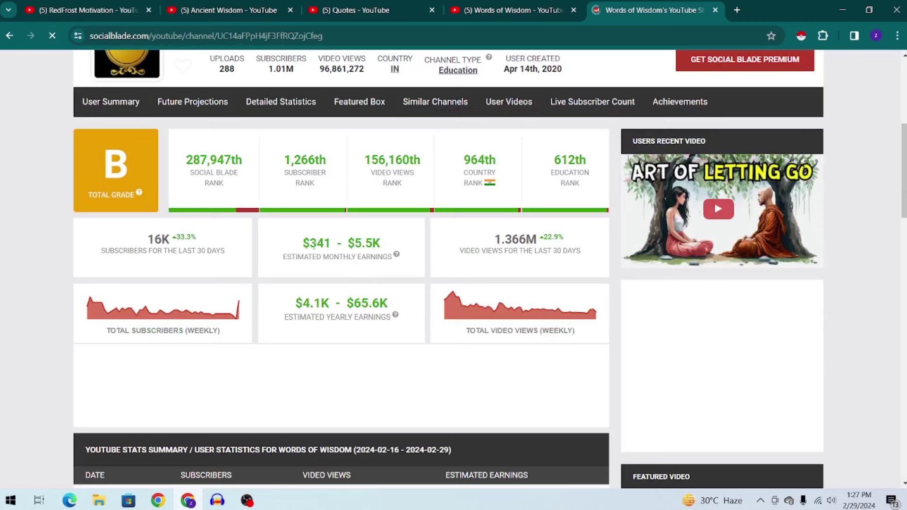
scroll(385, 241, down, 5)
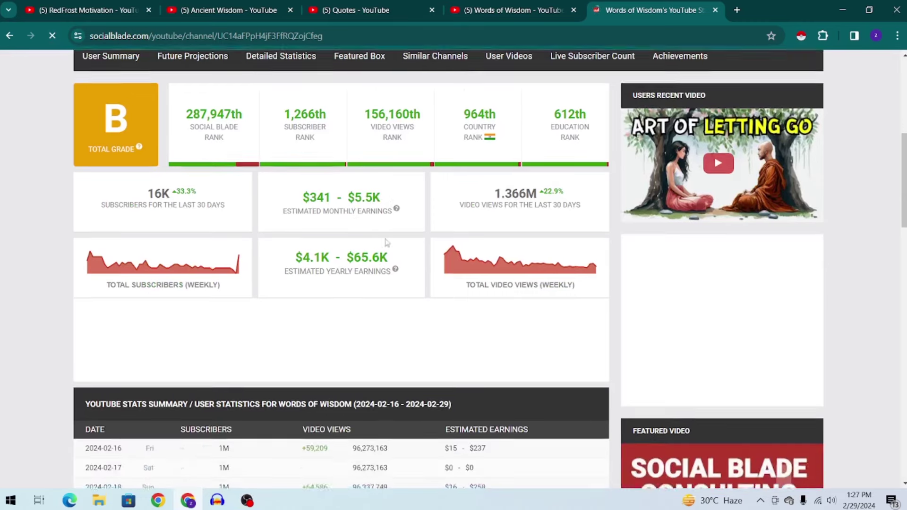
click(534, 9)
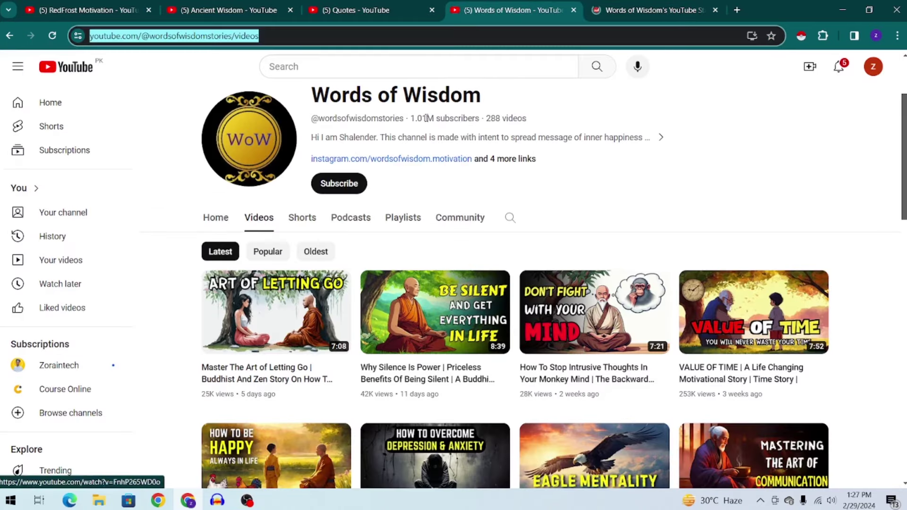
click(656, 2)
scroll(574, 173, up, 6)
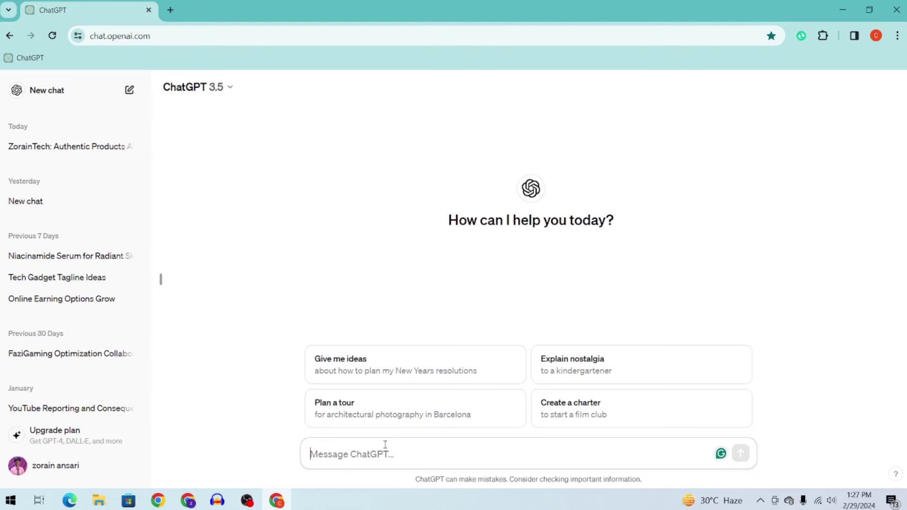
Ask ChatGPT for "elon musk motivation quotes"
text(e)
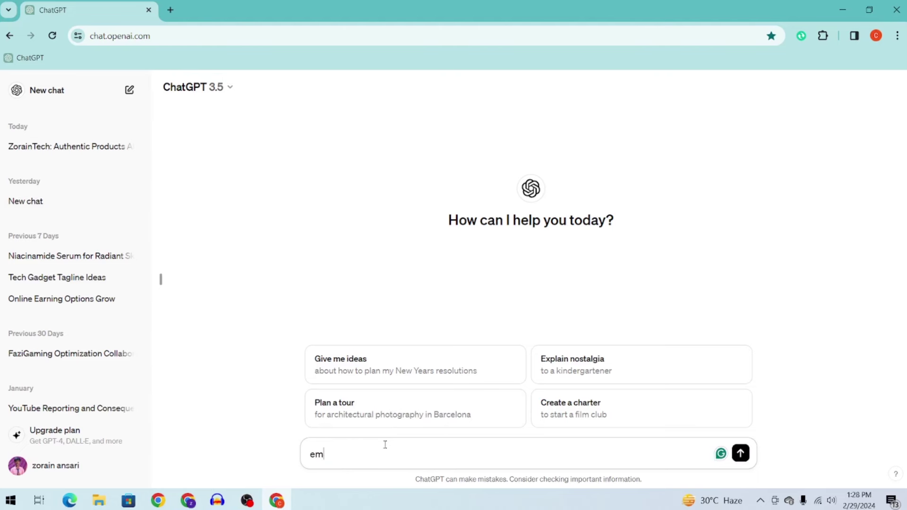
text(lon musk mot)
key(BackSpace)
text(k motivation quotes)
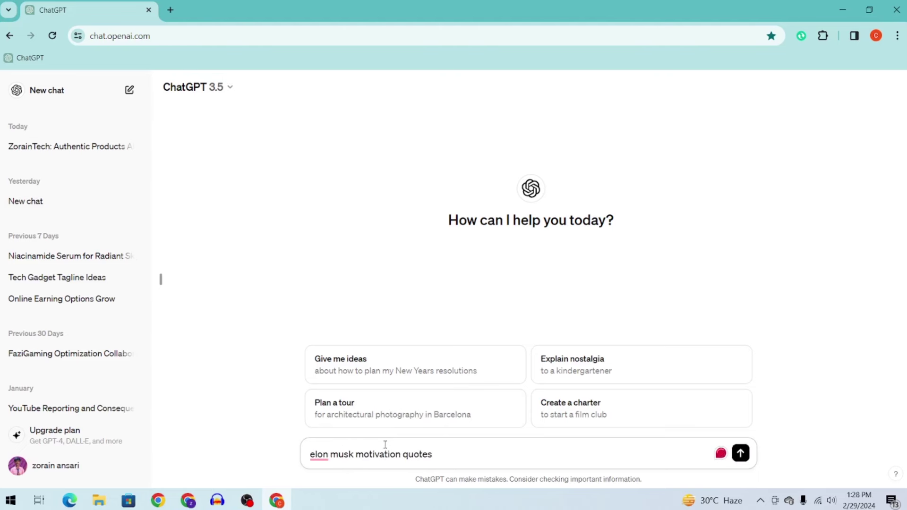
key(Return)
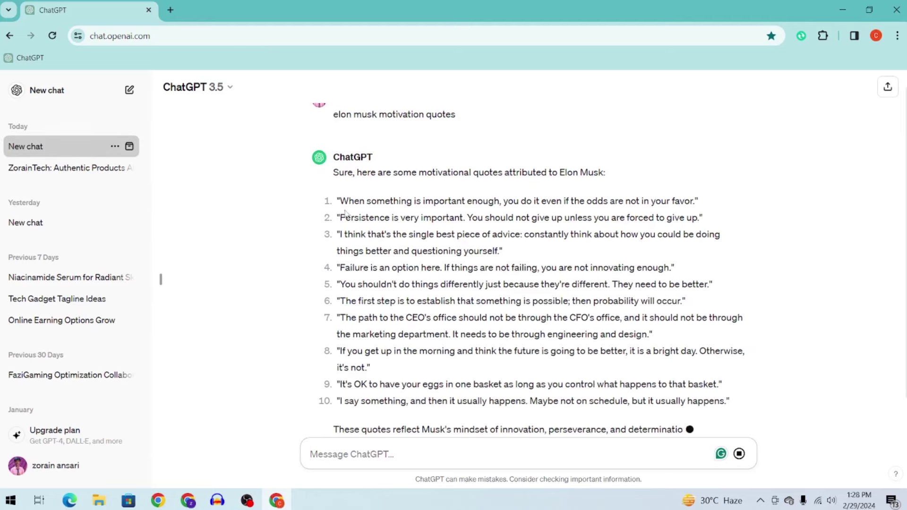
Review the generated Elon Musk quotes and ask for "100 more"
scroll(425, 144, up, 1)
double_click(348, 137)
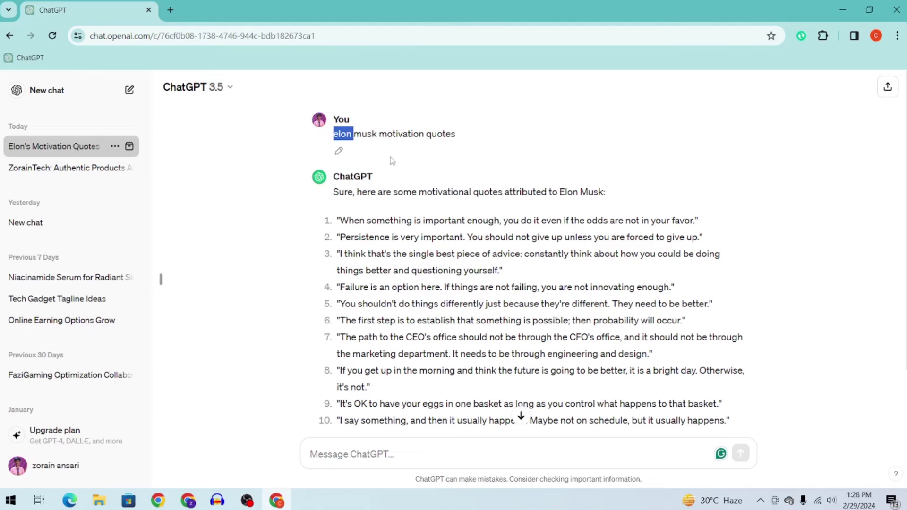
scroll(376, 139, down, 2)
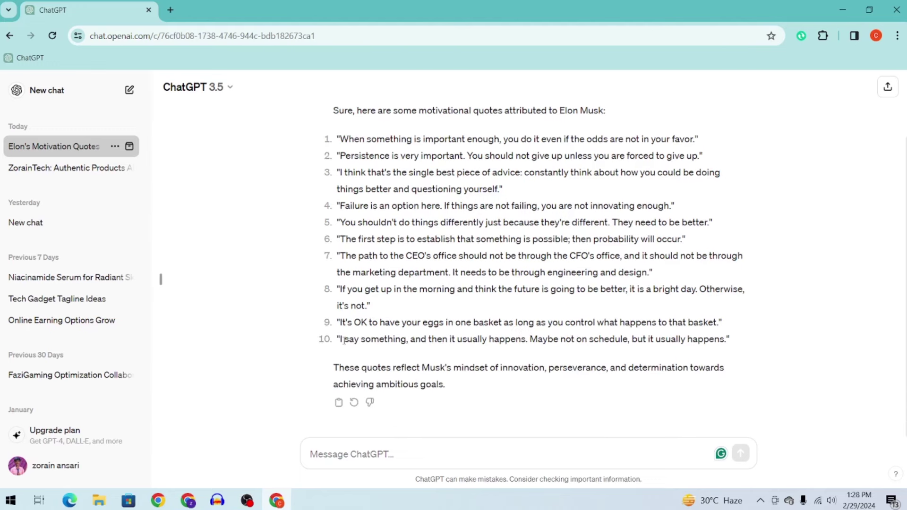
click(358, 452)
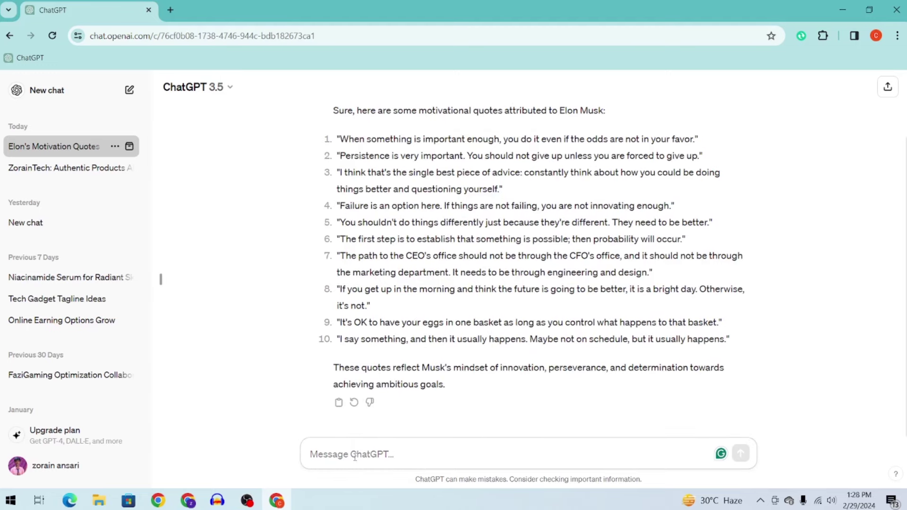
text(100 more)
key(Return)
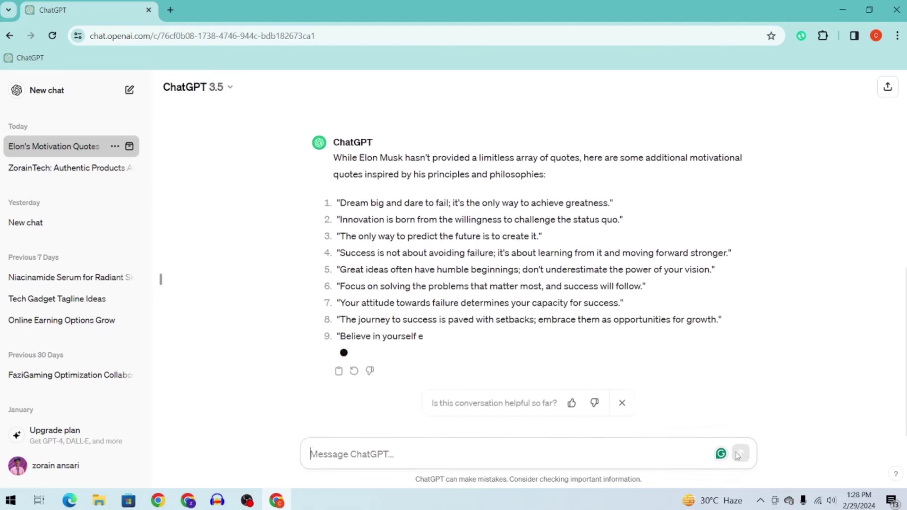
Select the text of the first quote in the first Elon Musk answer
scroll(591, 331, up, 6)
scroll(590, 331, up, 2)
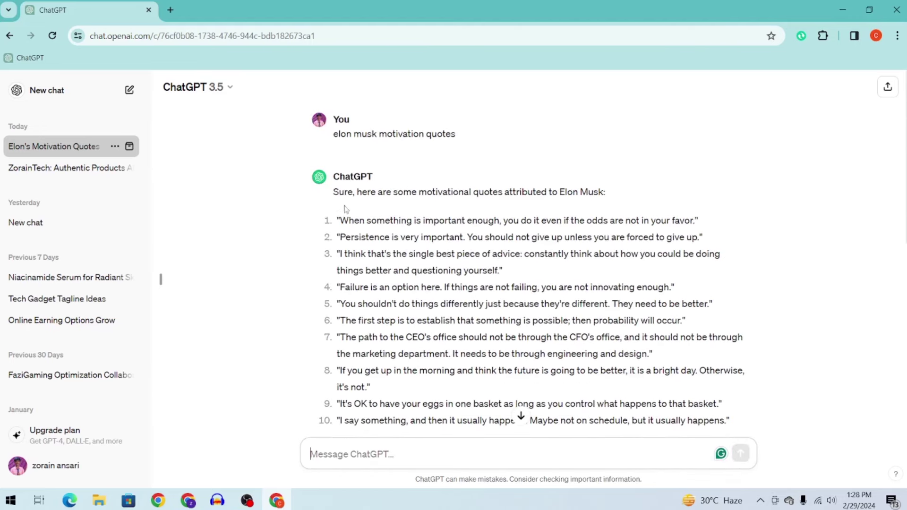
drag(342, 219, 693, 221)
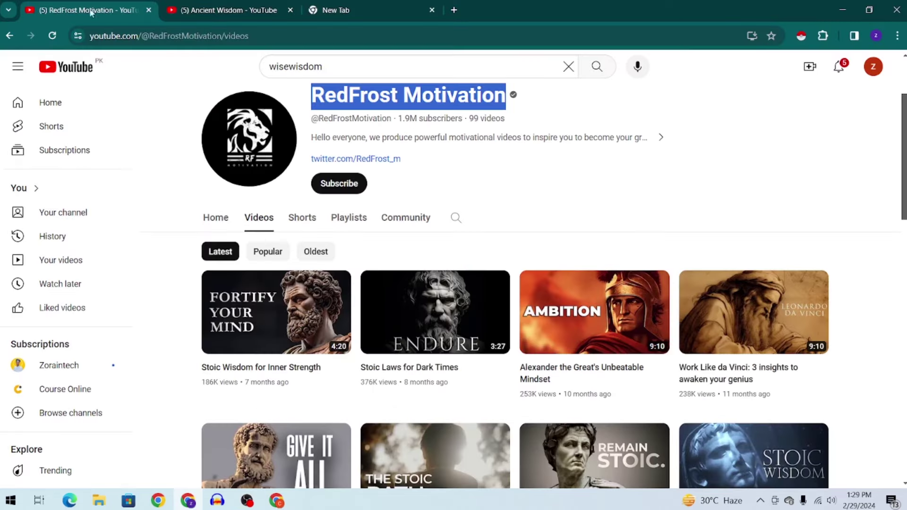
Browse Canva's T-shirt templates and examine the T-shirt design tutorials in the YouTube search results
scroll(415, 265, down, 1)
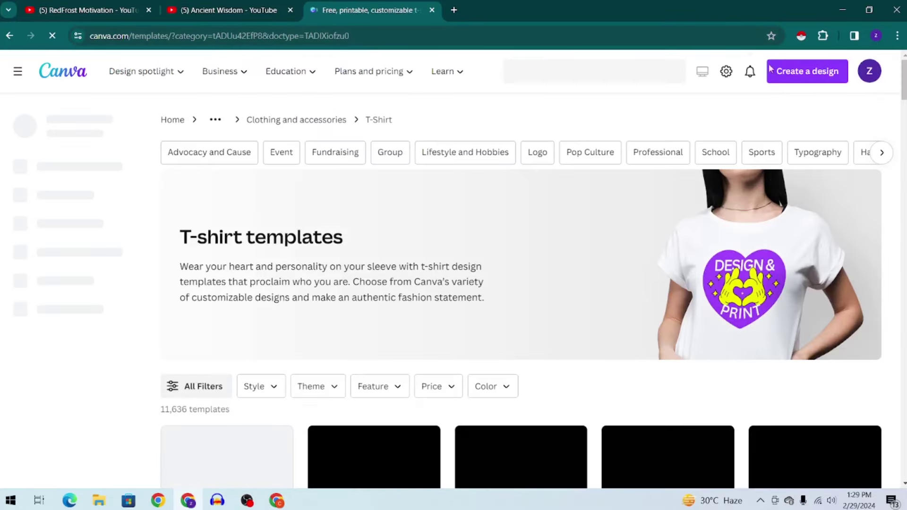
scroll(463, 168, down, 3)
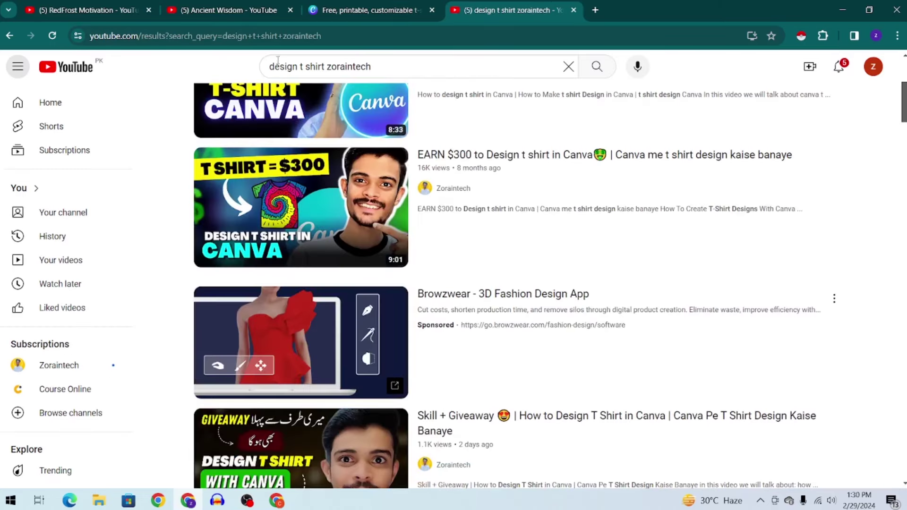
scroll(219, 203, down, 5)
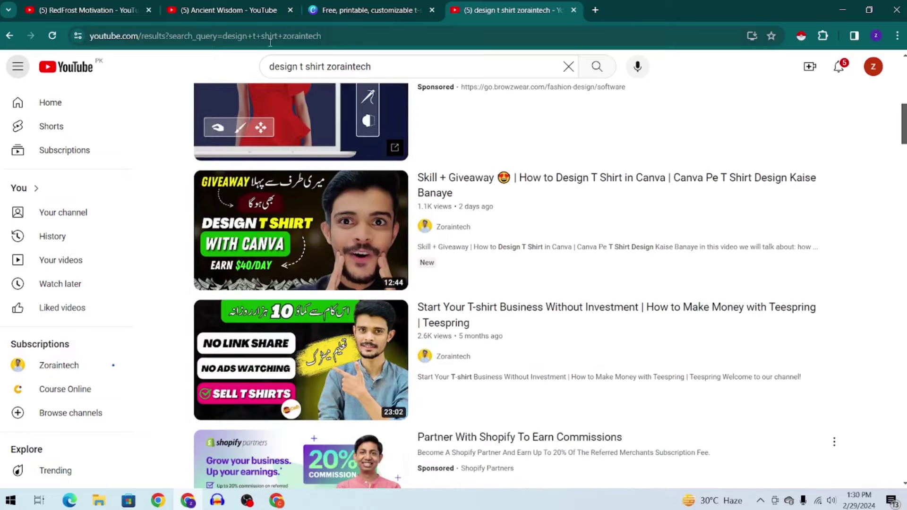
mouse_move(219, 203)
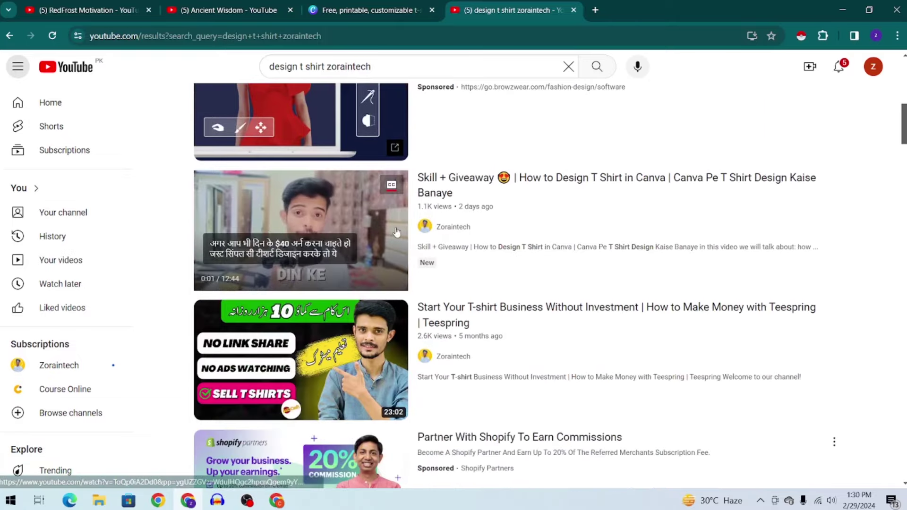
scroll(551, 247, up, 1)
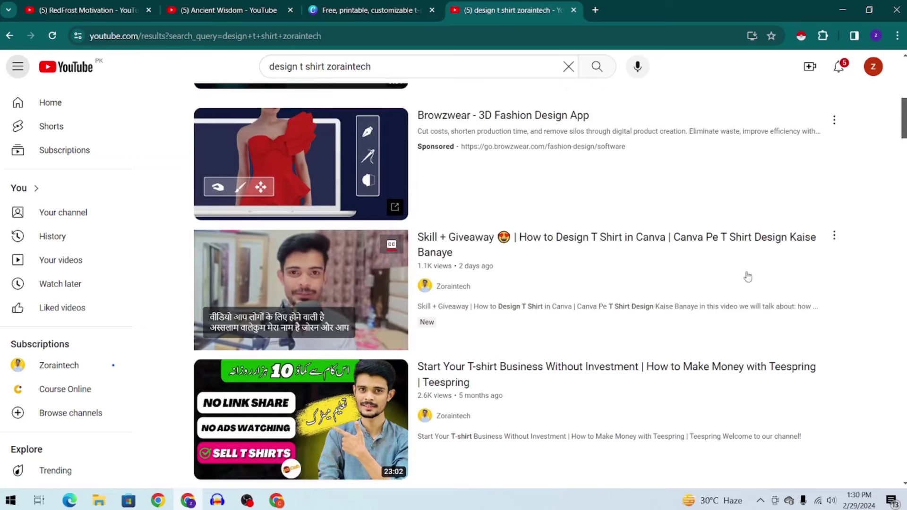
mouse_move(458, 330)
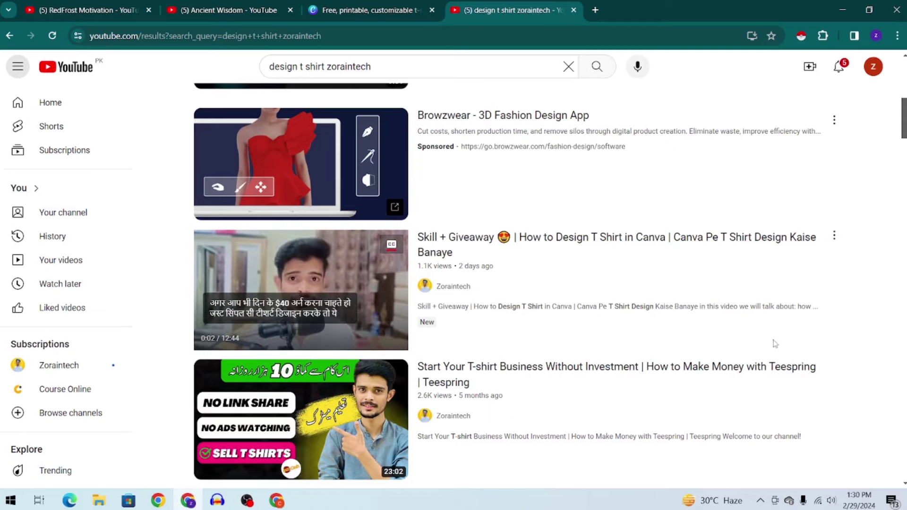
key(ctrl+shift+Tab)
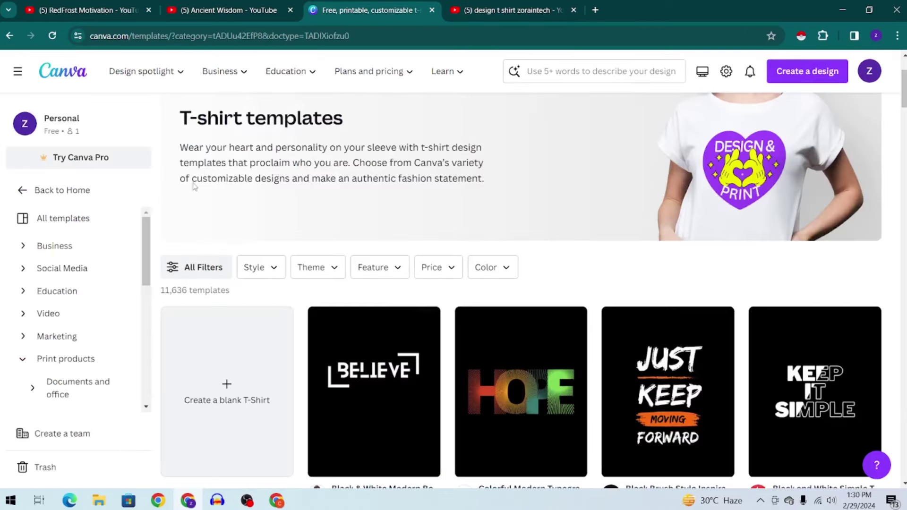
Return to Canva's home page, browse the video formats and create a blank YouTube Video design
key(alt+Left)
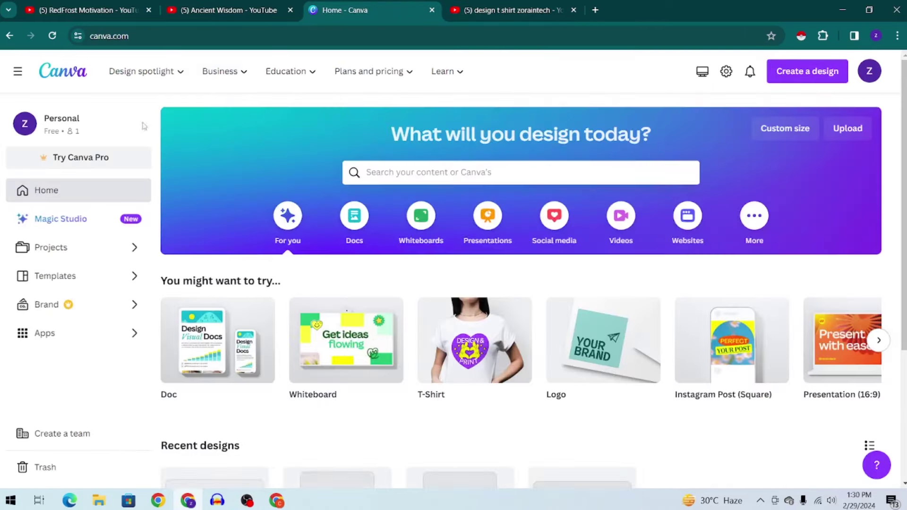
scroll(334, 202, down, 3)
scroll(385, 194, up, 3)
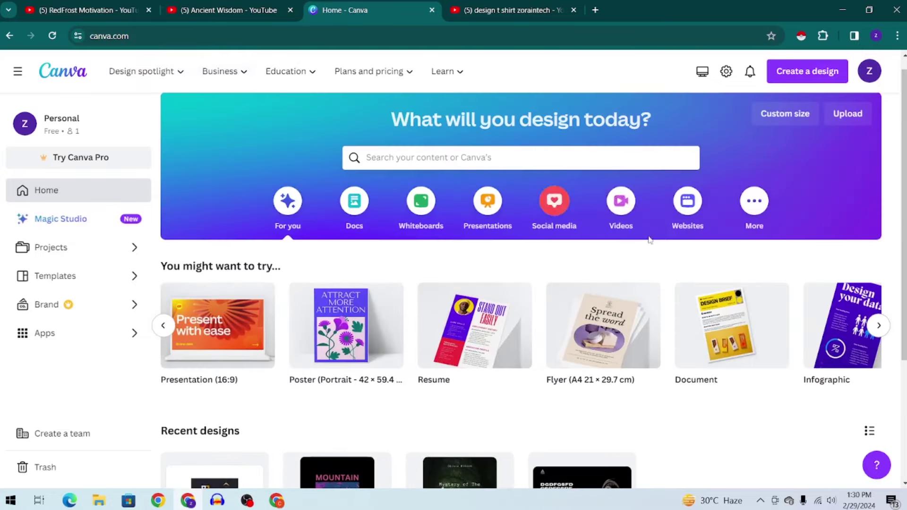
click(619, 208)
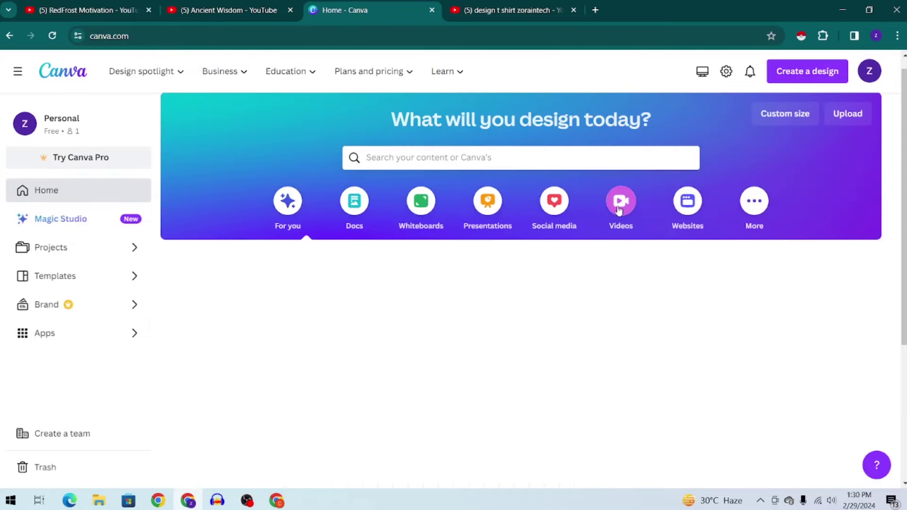
scroll(620, 210, down, 1)
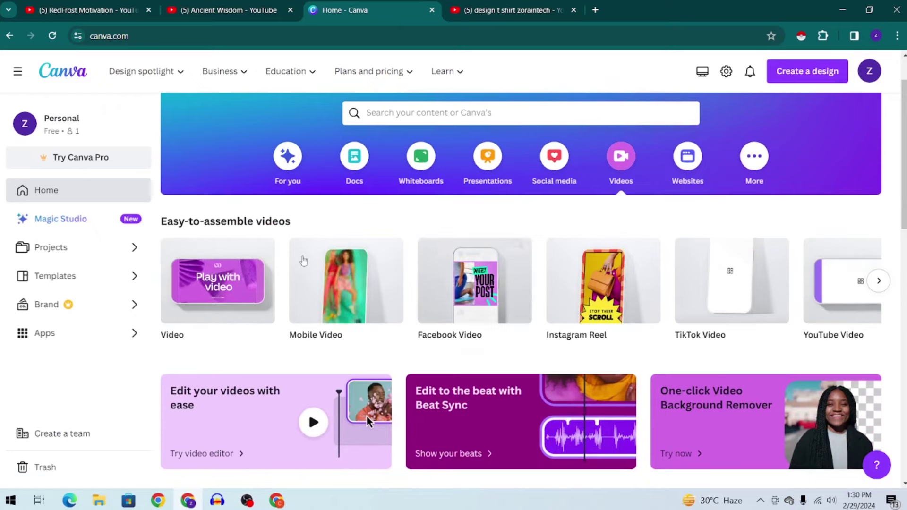
click(879, 280)
click(879, 284)
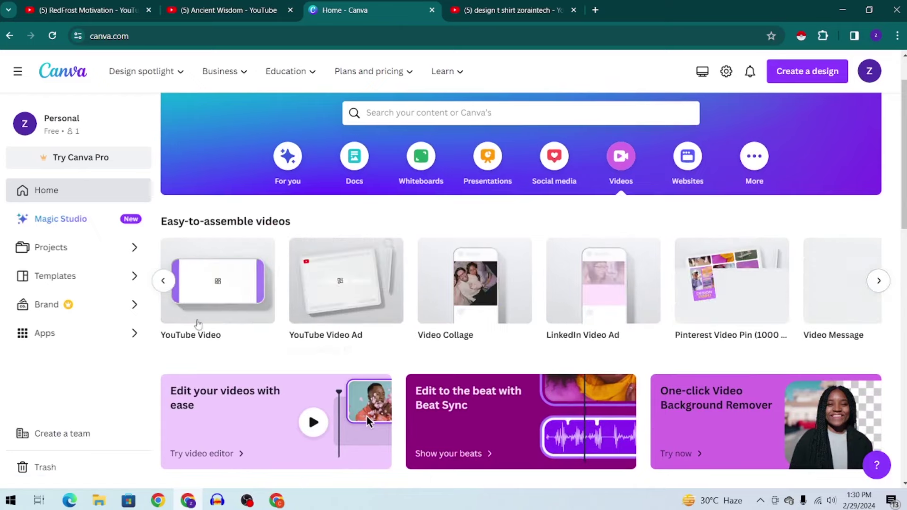
click(219, 281)
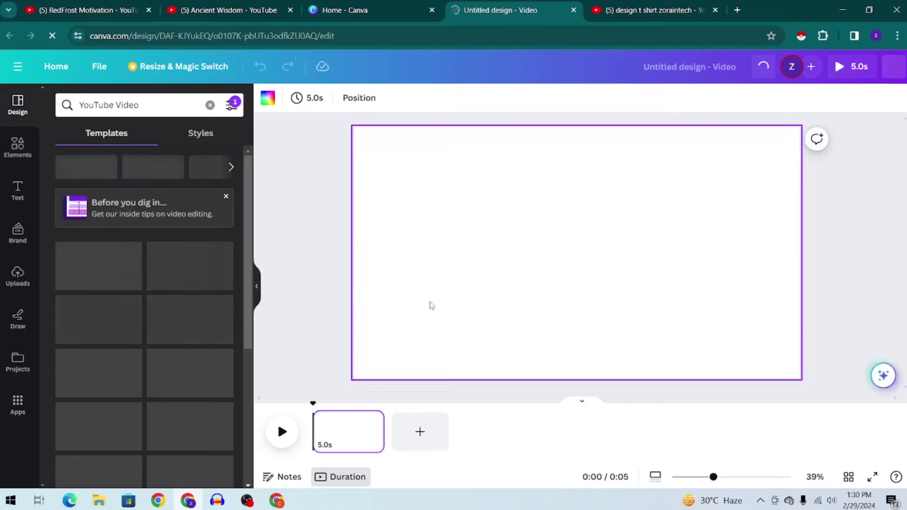
Browse the YouTube video templates and look at the thumbnails on the RedFrost Motivation channel for reference
click(475, 311)
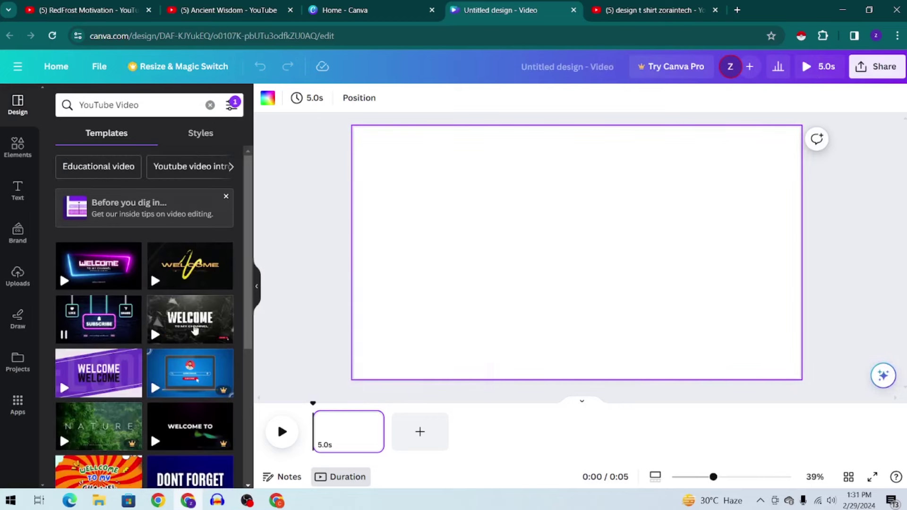
scroll(122, 382, down, 2)
scroll(122, 383, down, 2)
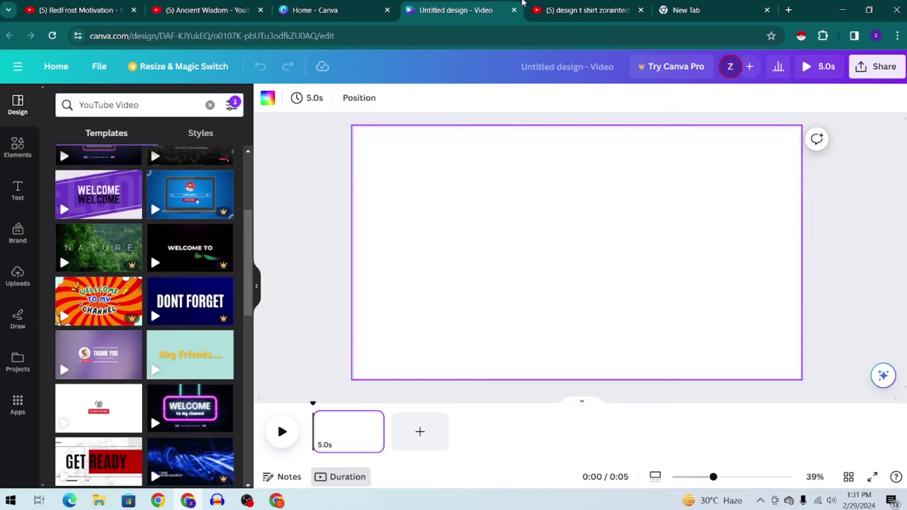
click(109, 2)
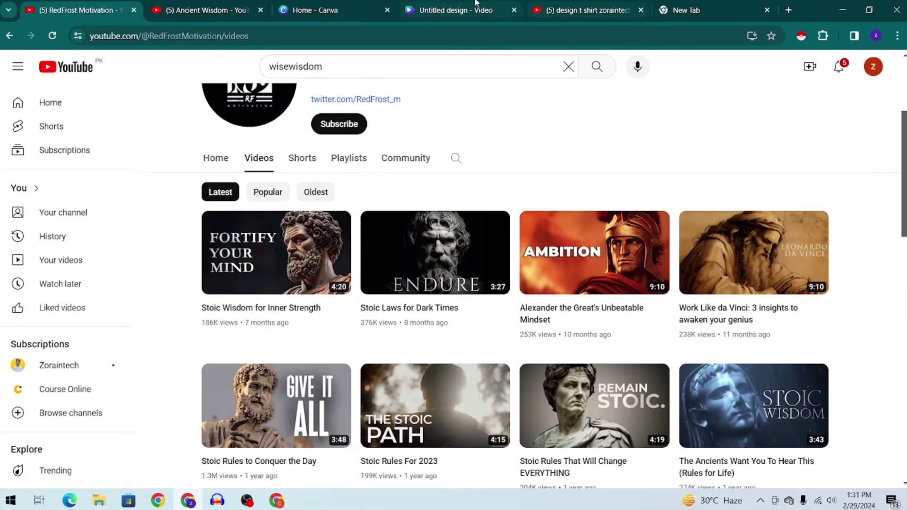
click(464, 10)
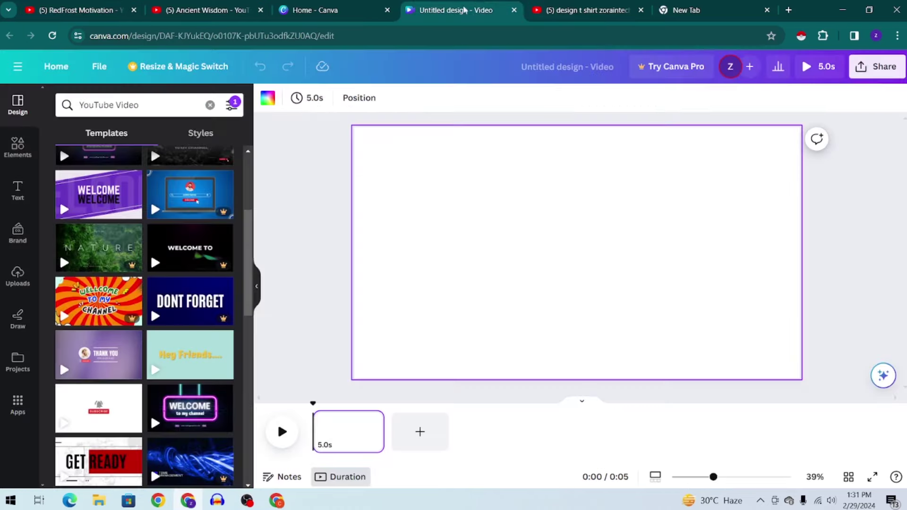
Switch to the empty browser tab, open Leonardo.Ai and go to its Image Generation tool
click(676, 5)
text(leonardo)
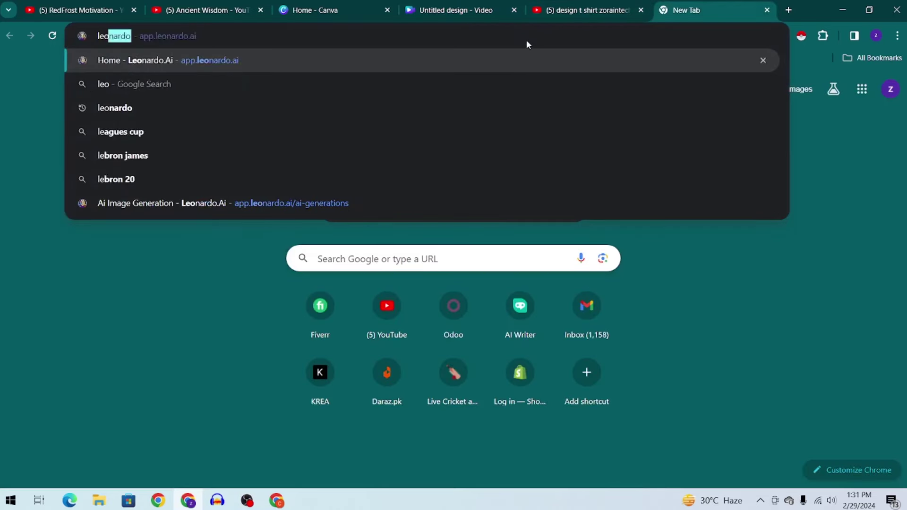
key(Return)
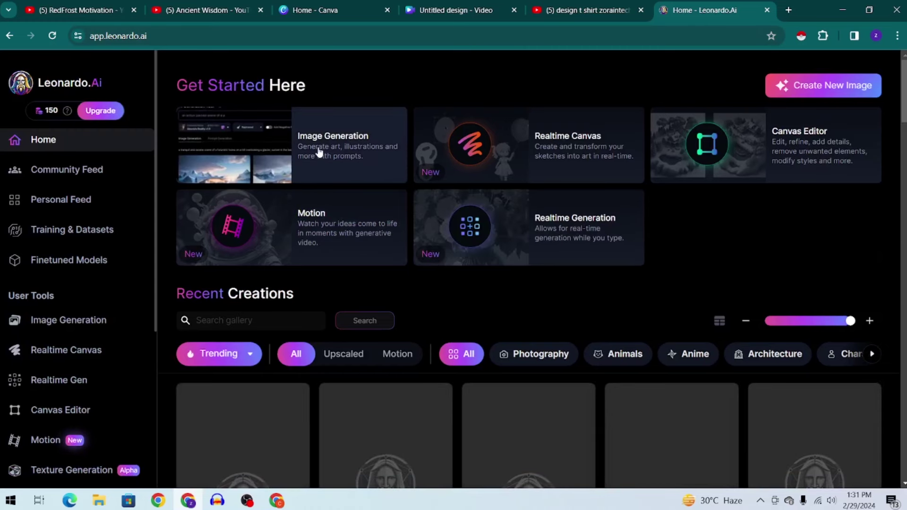
click(319, 151)
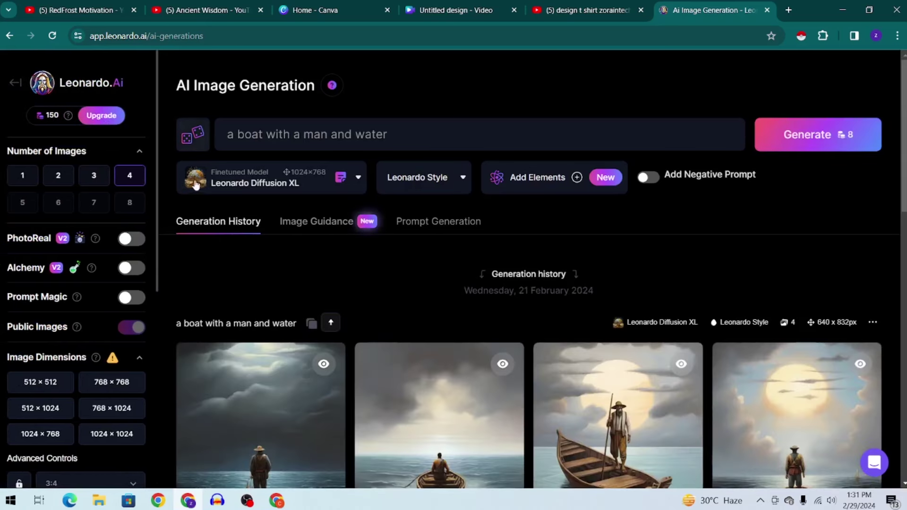
Replace the prompt with "elon musk with black background" and generate four images
click(348, 134)
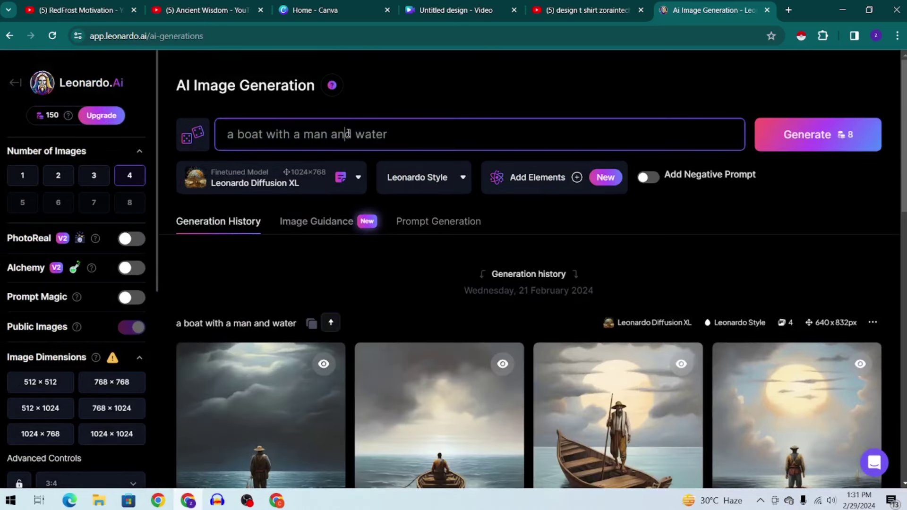
key(ctrl+a)
text(elon musk with bkacg background)
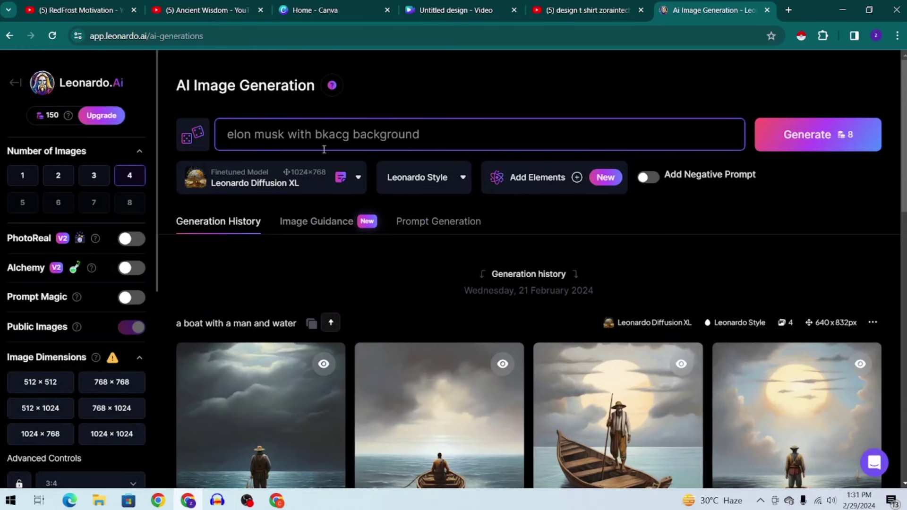
double_click(325, 140)
text(black)
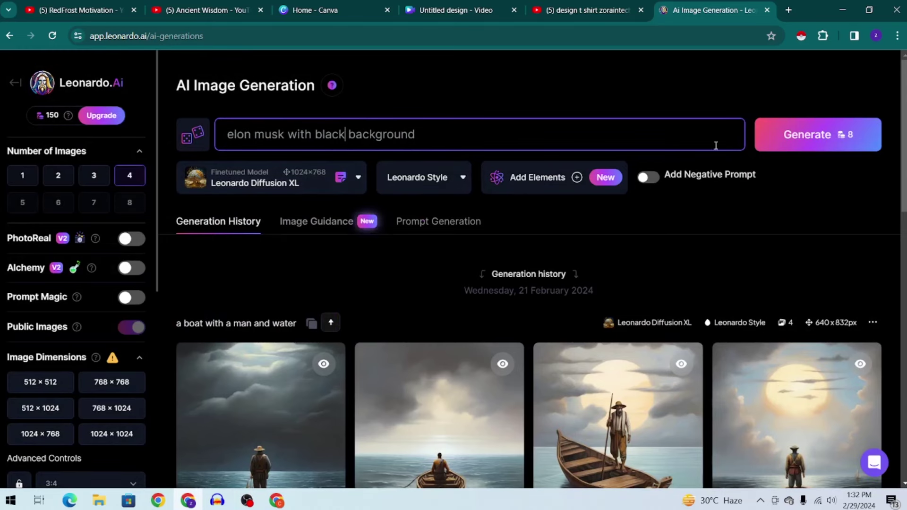
click(779, 137)
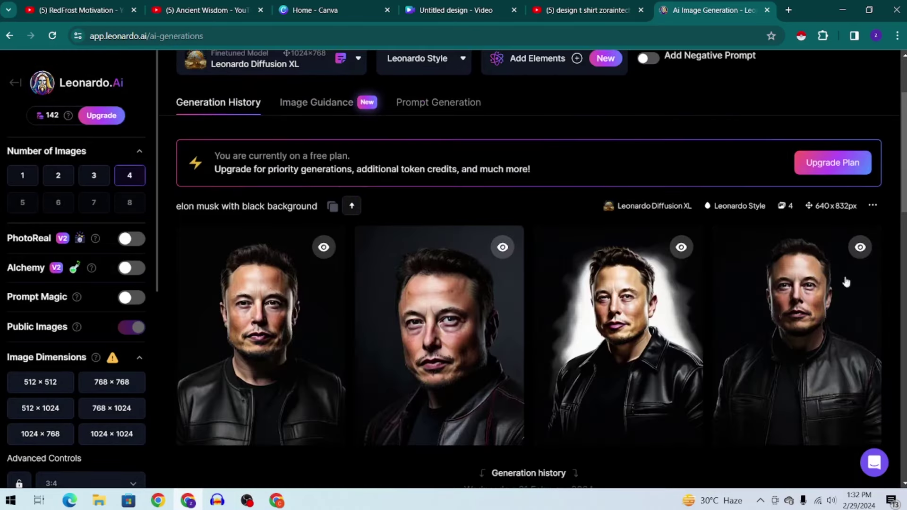
Review the generated Elon Musk portraits and download the first one
scroll(543, 330, down, 4)
scroll(543, 330, up, 4)
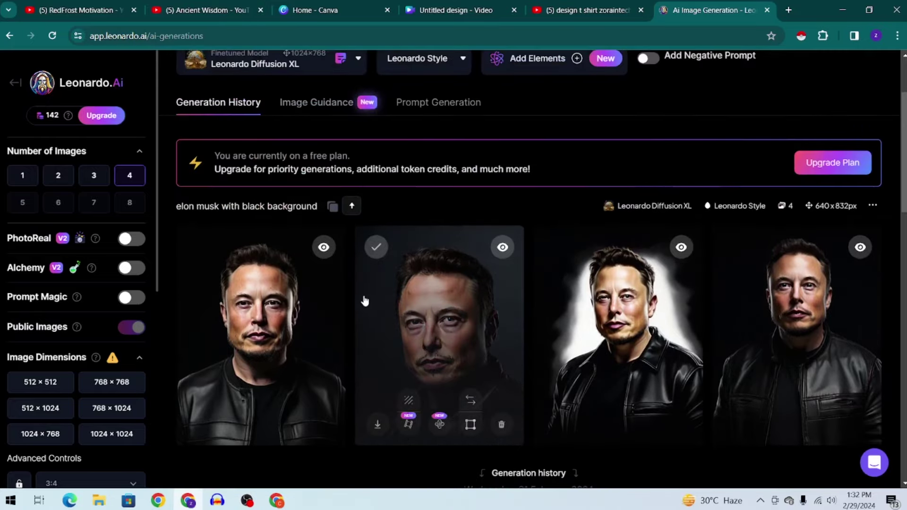
scroll(703, 117, up, 2)
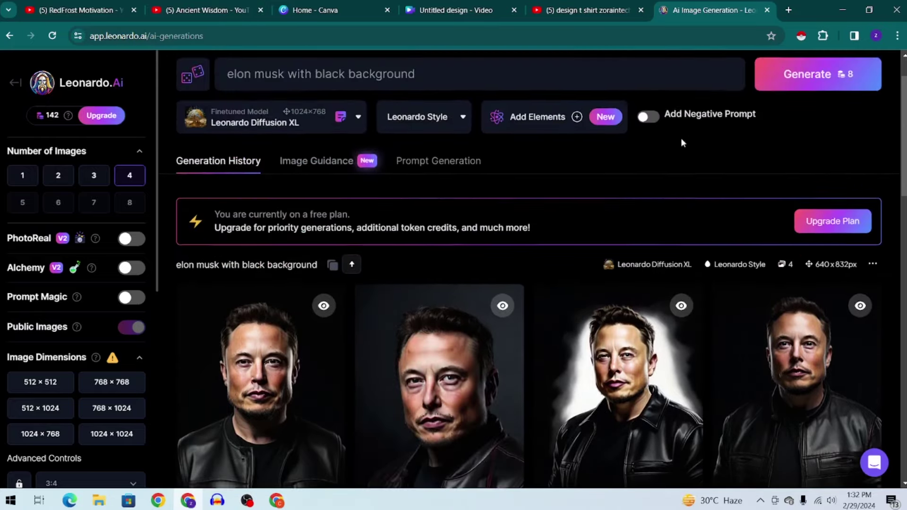
scroll(502, 299, down, 2)
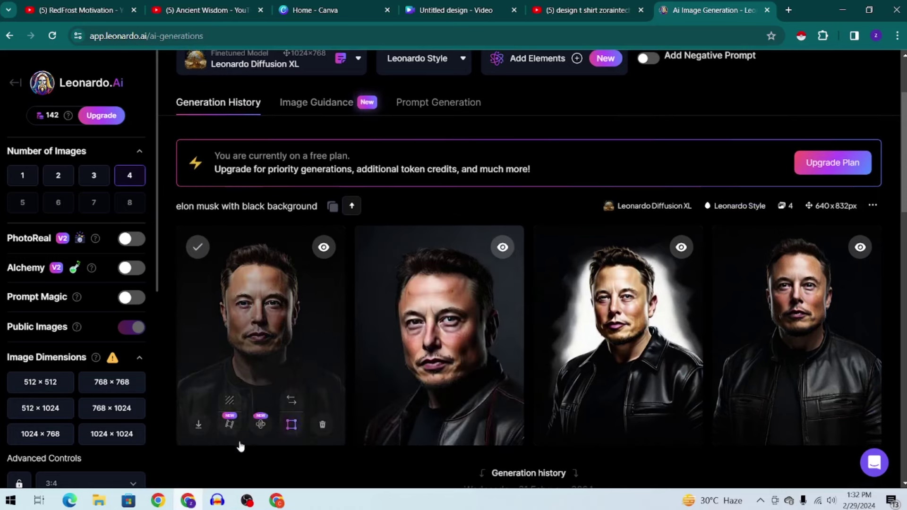
click(201, 426)
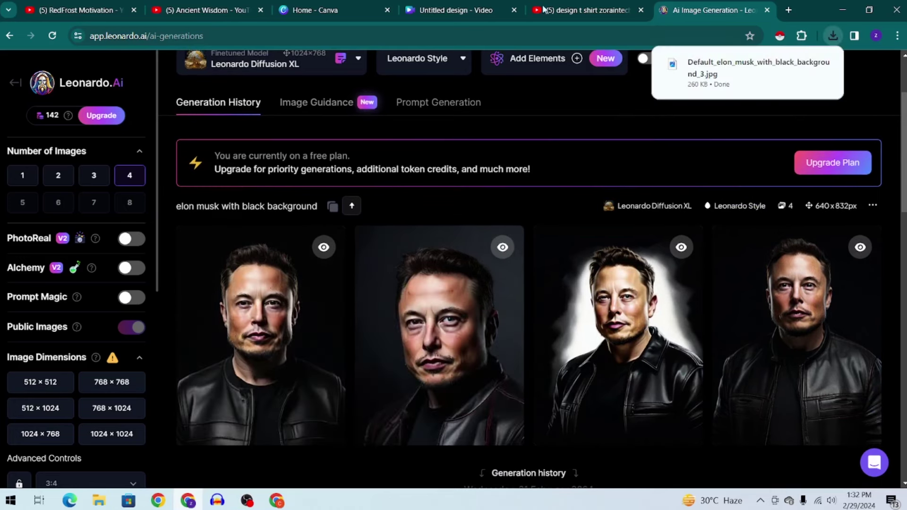
Switch to the Canva video design, upload Default_elon_musk_with_black_background_3 and add it to the page
click(454, 9)
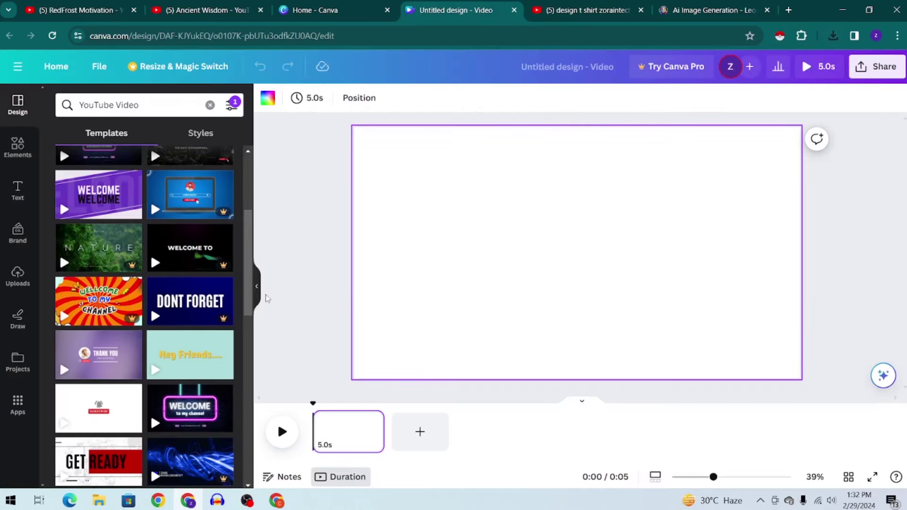
click(18, 276)
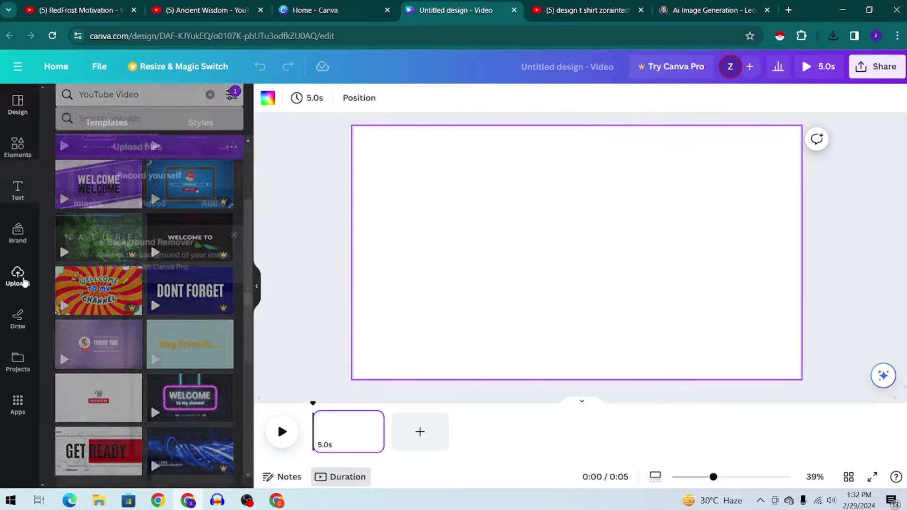
click(136, 135)
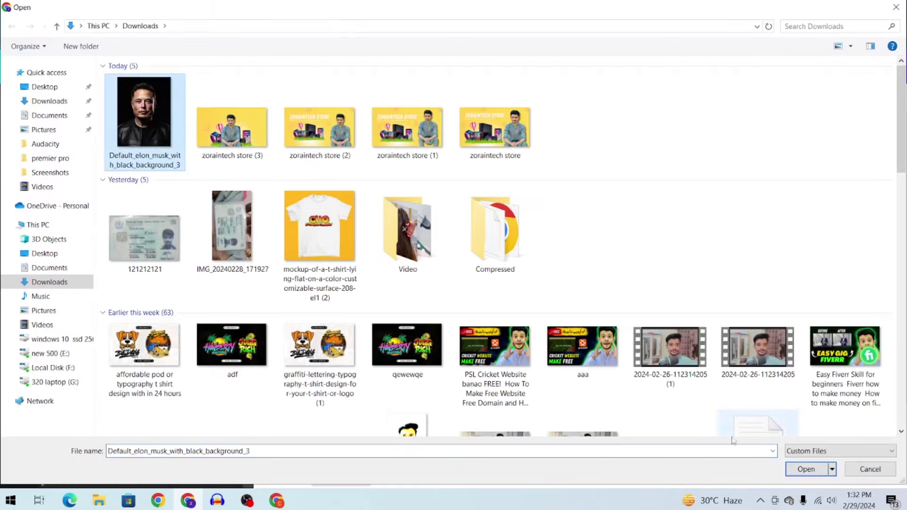
click(822, 470)
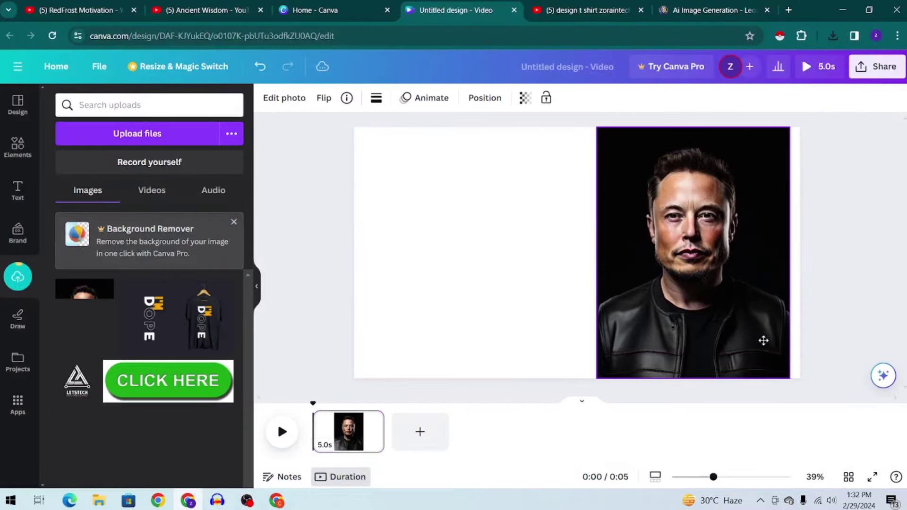
Move the portrait to the left edge of the page and flip it horizontally
drag(746, 251, 507, 255)
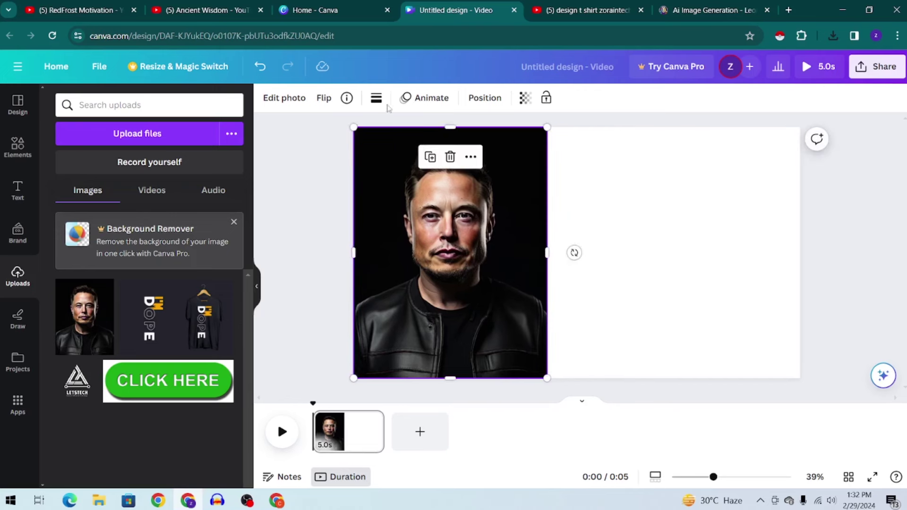
click(325, 98)
click(330, 128)
Set the page background to the near-black photo colour #0A0909
click(613, 257)
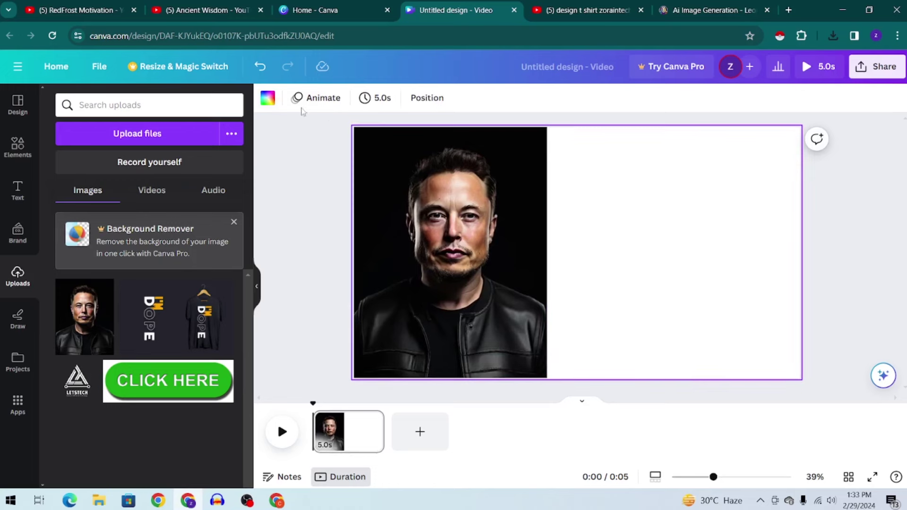
click(268, 99)
click(86, 302)
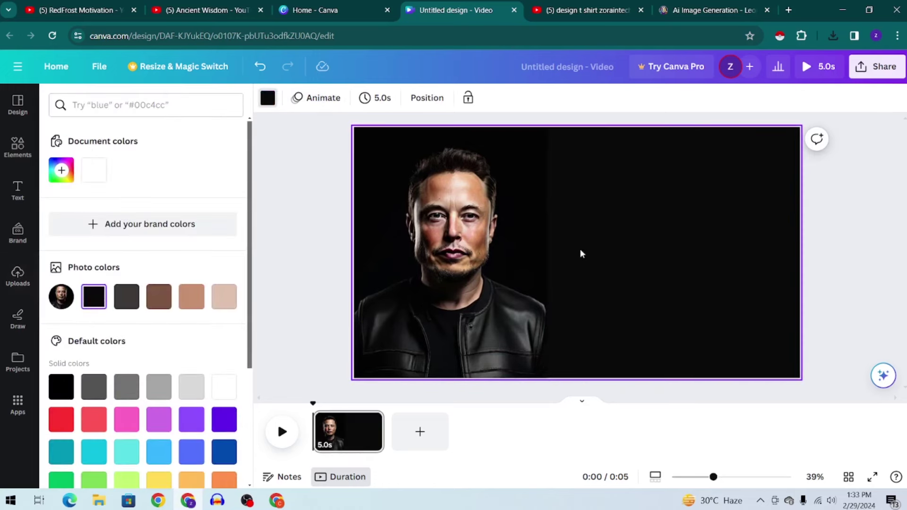
click(496, 253)
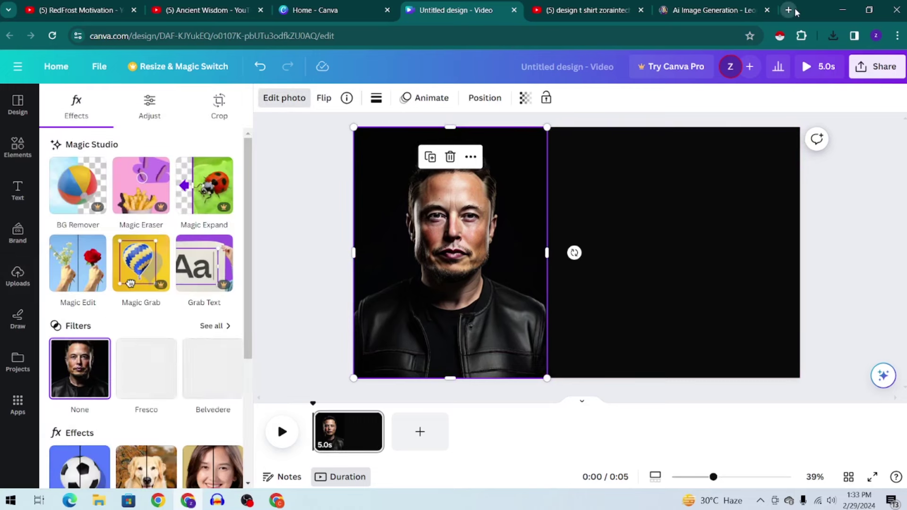
click(572, 271)
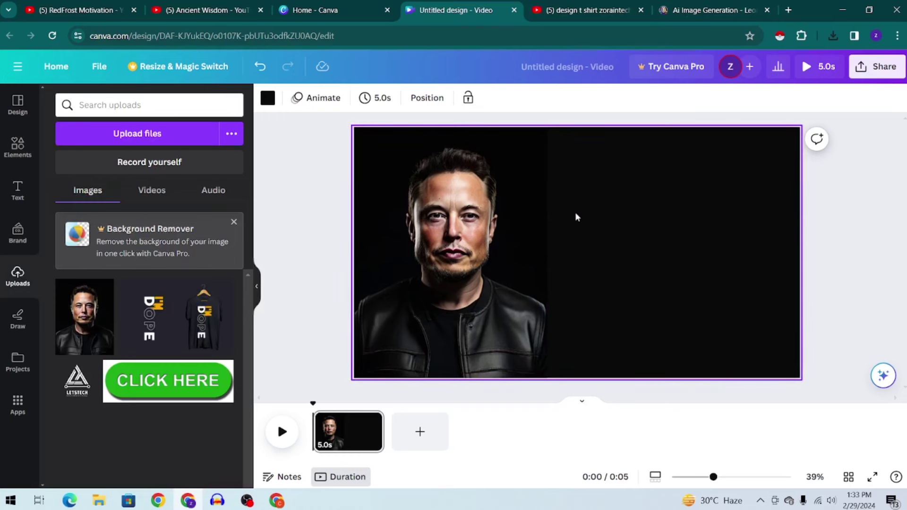
Match the page background to the portrait by sampling its dark area near the left edge with the colour picker
click(267, 98)
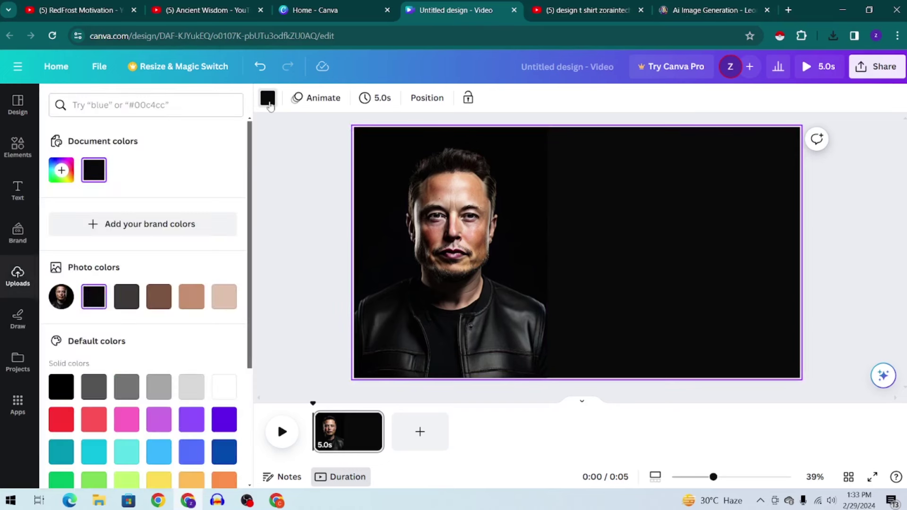
click(63, 177)
click(213, 321)
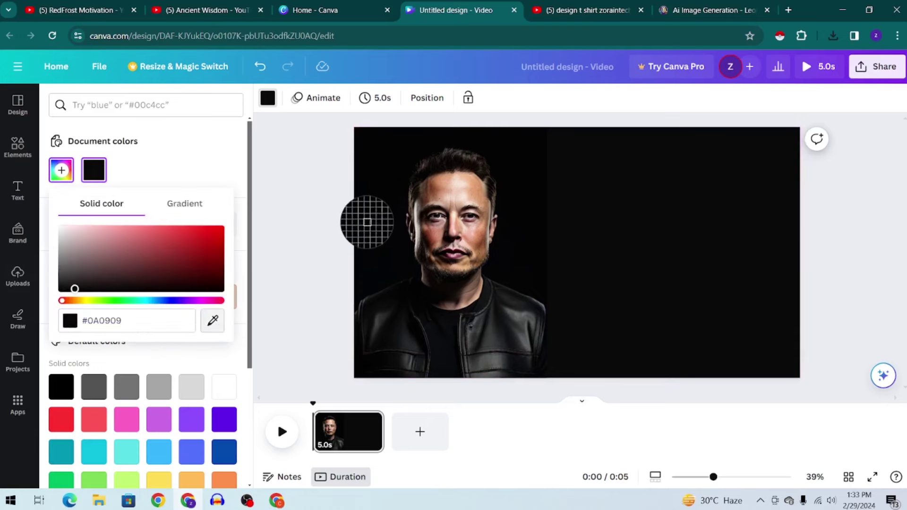
click(367, 222)
click(833, 198)
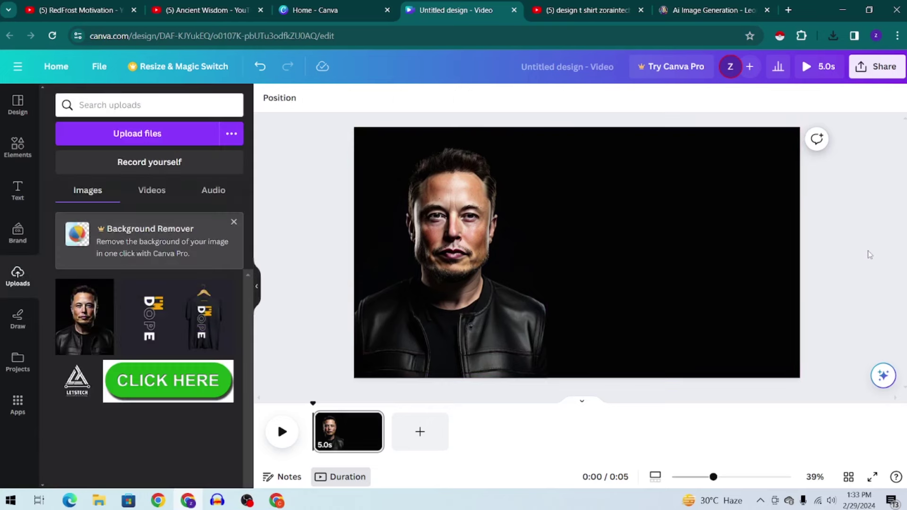
Enlarge the portrait slightly so it extends further into the black background
click(543, 269)
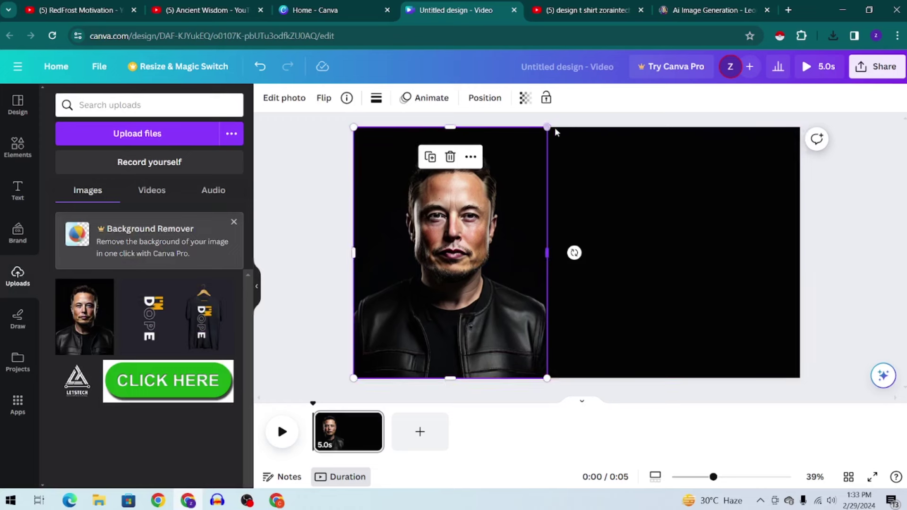
drag(548, 130, 557, 157)
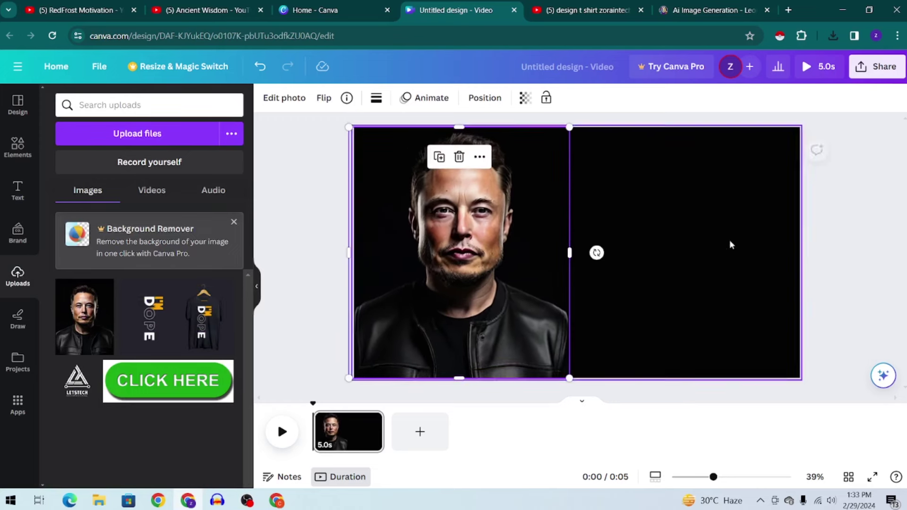
Shorten the page's duration to 4.6 seconds and place a new heading in the black area beside the portrait
click(812, 240)
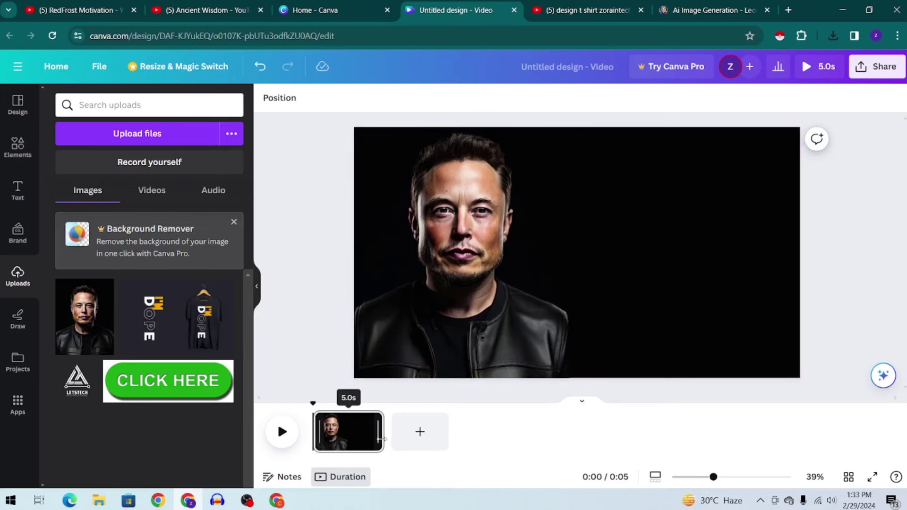
drag(383, 432, 380, 432)
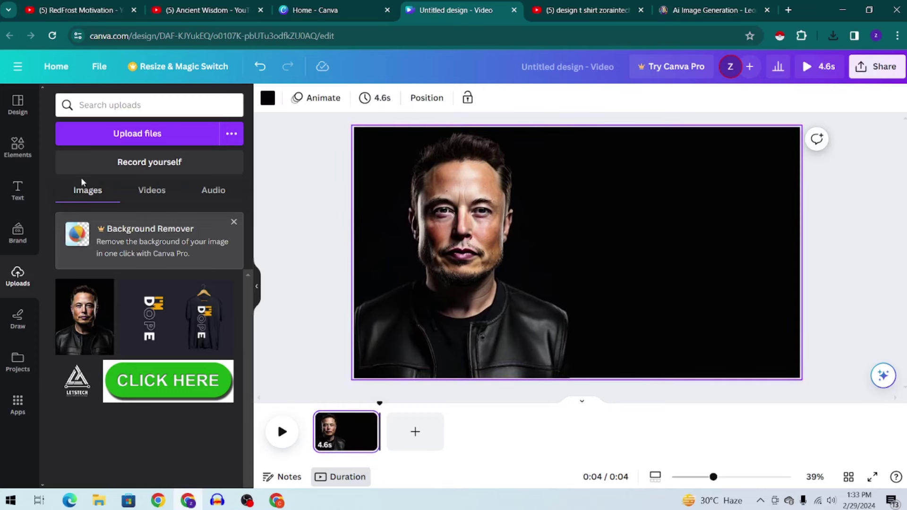
click(8, 194)
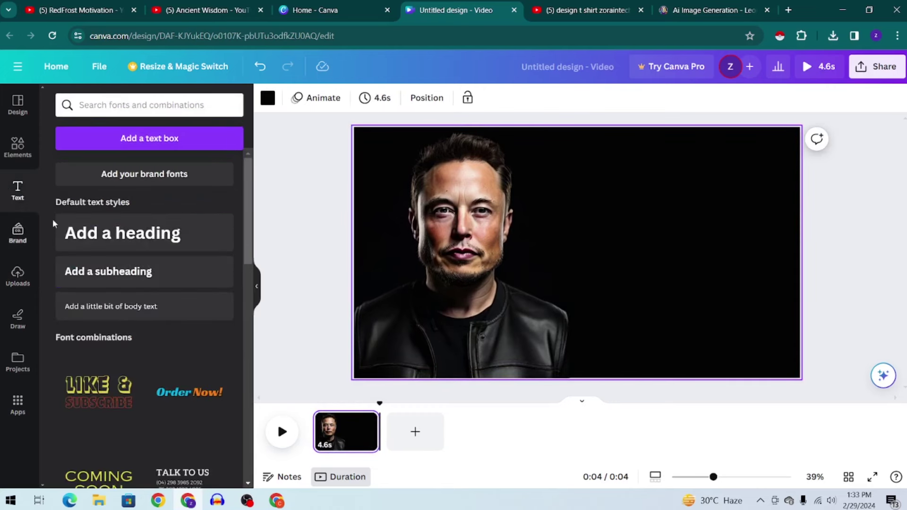
click(101, 239)
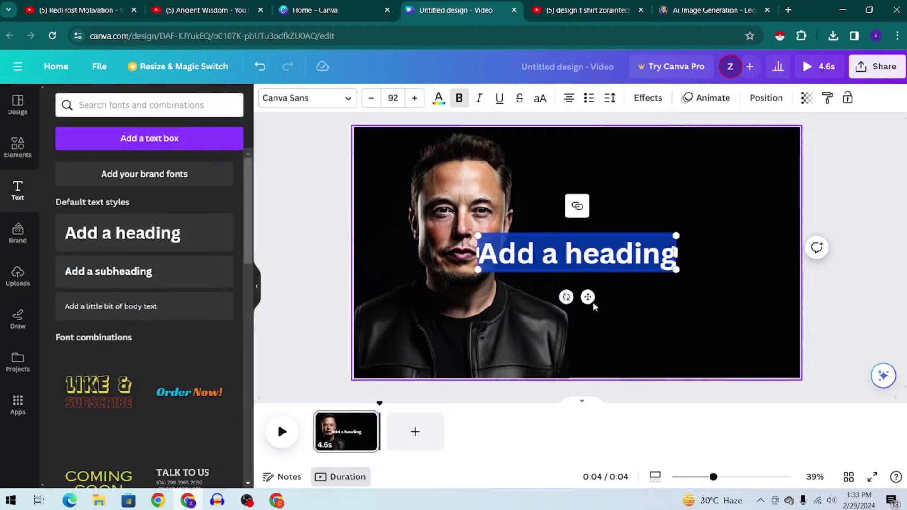
drag(589, 301, 669, 274)
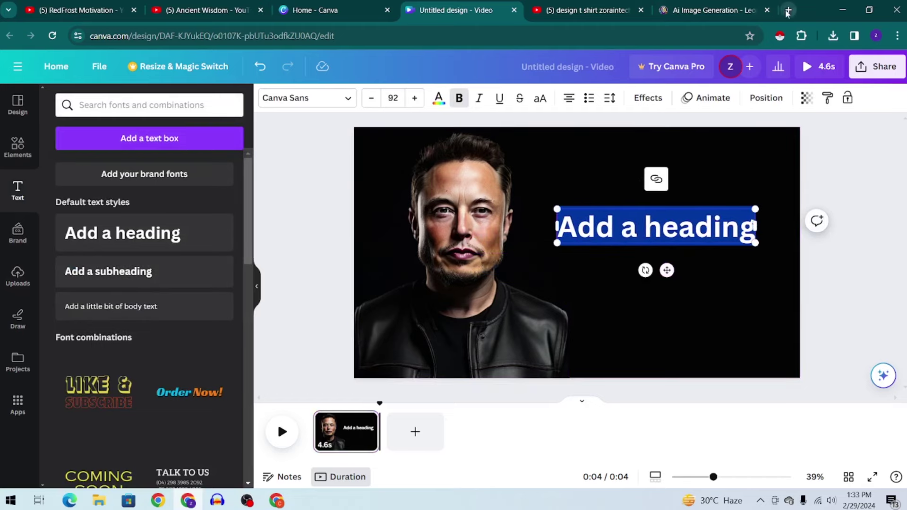
Switch to the ElevenLabs voice generator by loading elevenlabs.io in place of the Leonardo.Ai page
click(721, 8)
click(189, 36)
text(elevenlabs.io)
key(Return)
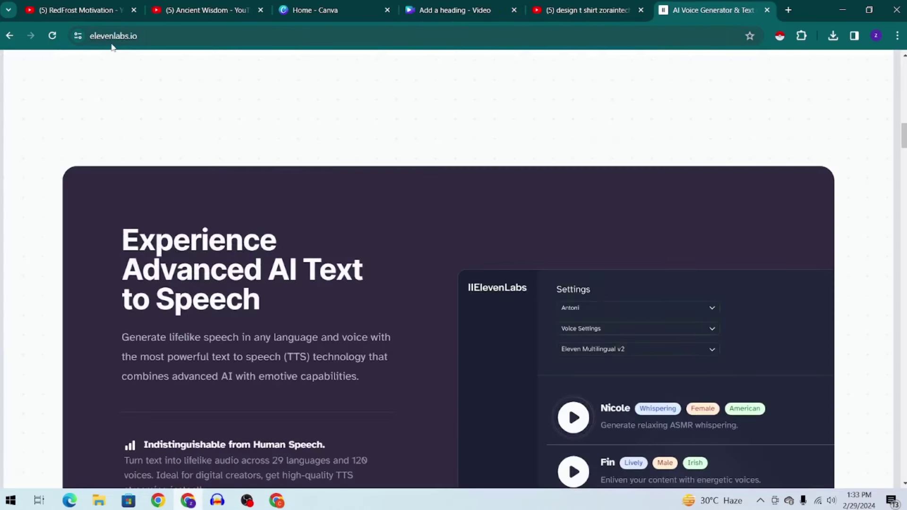
Go to the text to speech tool and sign up for ElevenLabs with the Google account
scroll(391, 140, down, 8)
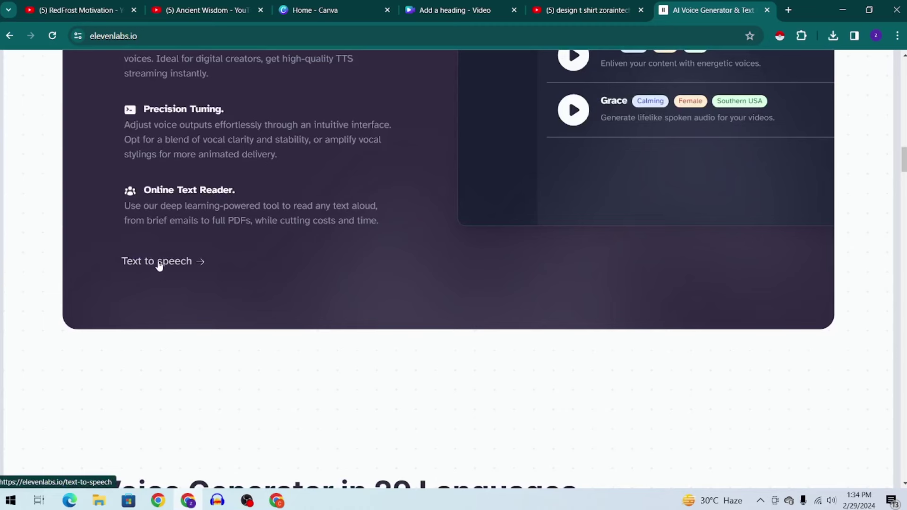
click(160, 263)
click(869, 121)
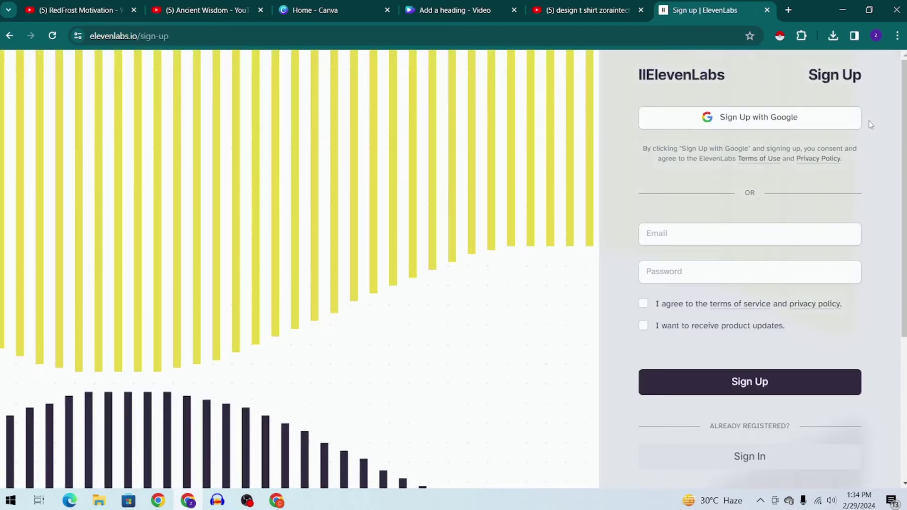
click(818, 120)
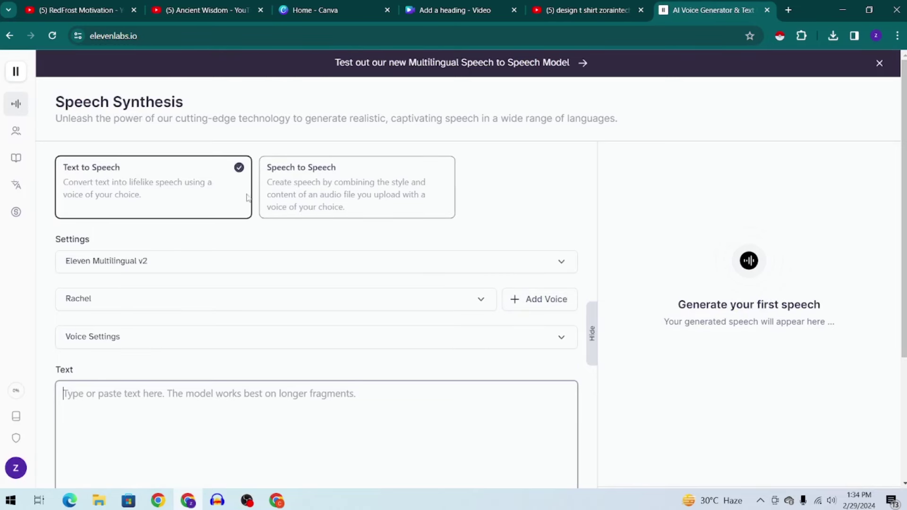
Enter "When something is important enough, you do it even if the odds are not in your favor." as the speech text
scroll(109, 184, down, 1)
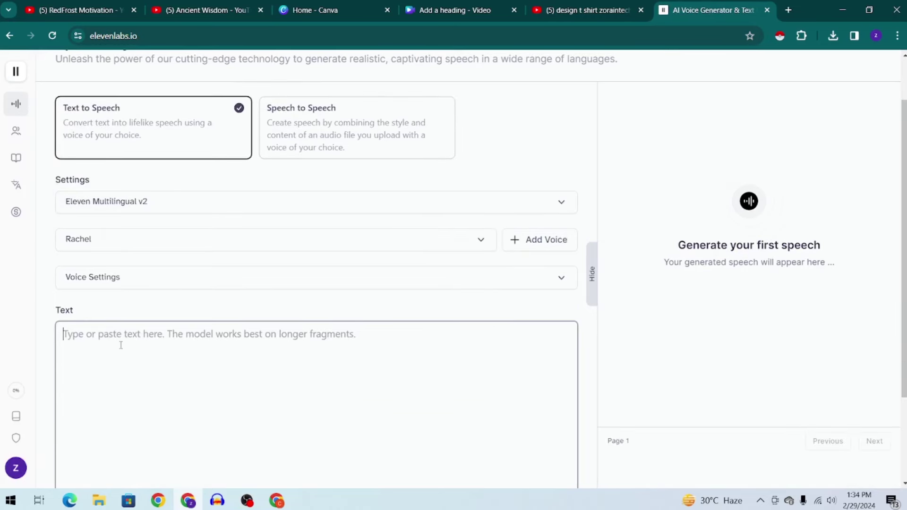
text(When something is important enough, you do it even if the odds are not in your favor.)
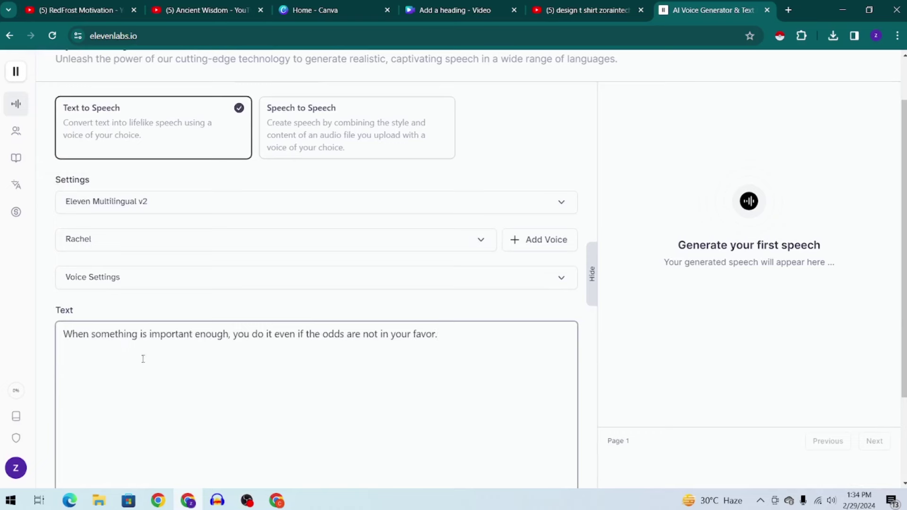
Browse the premade voices and the VoiceLab page for adding voices, then return to speech synthesis
click(140, 239)
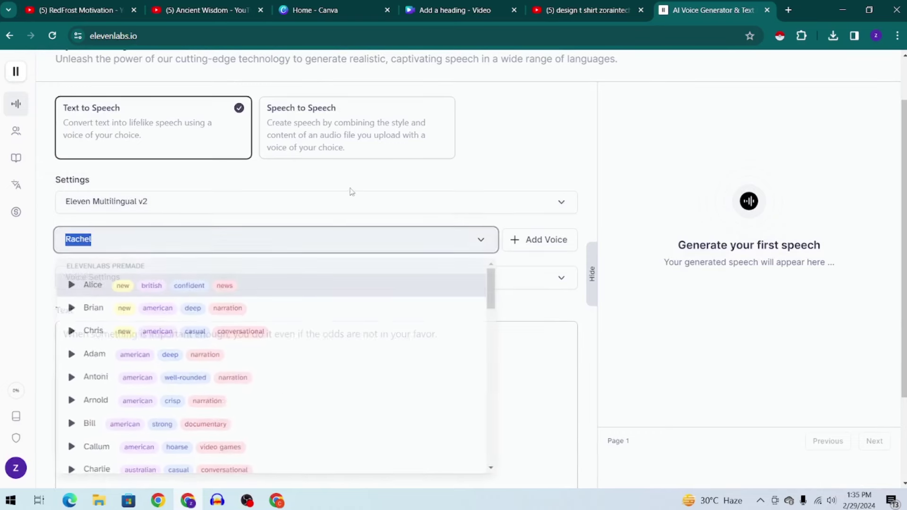
scroll(166, 368, down, 4)
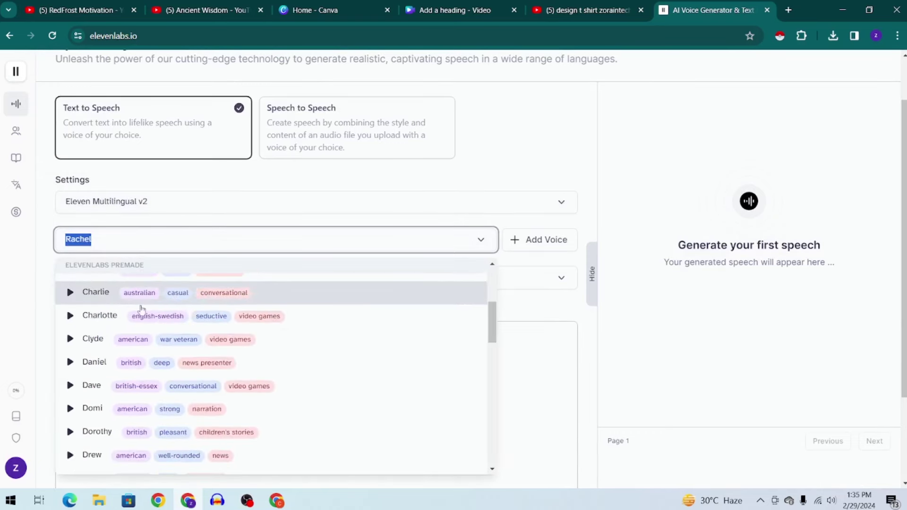
click(528, 240)
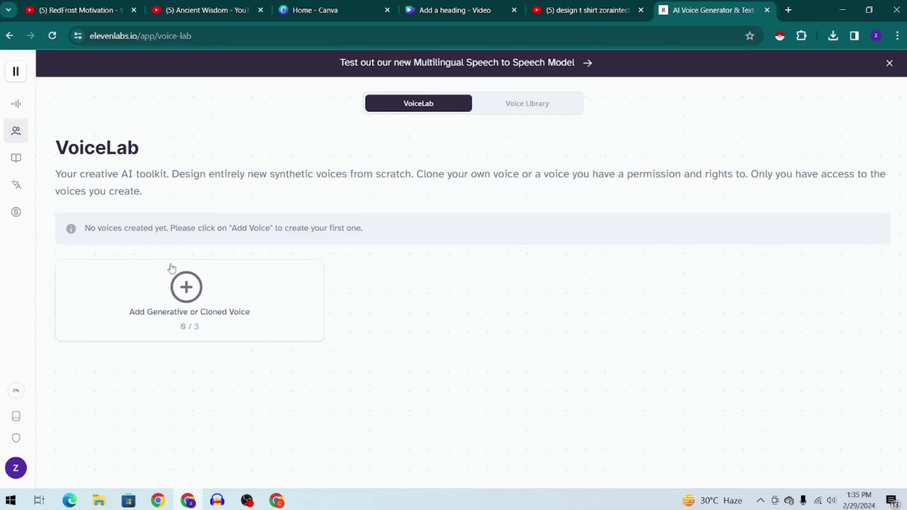
click(21, 104)
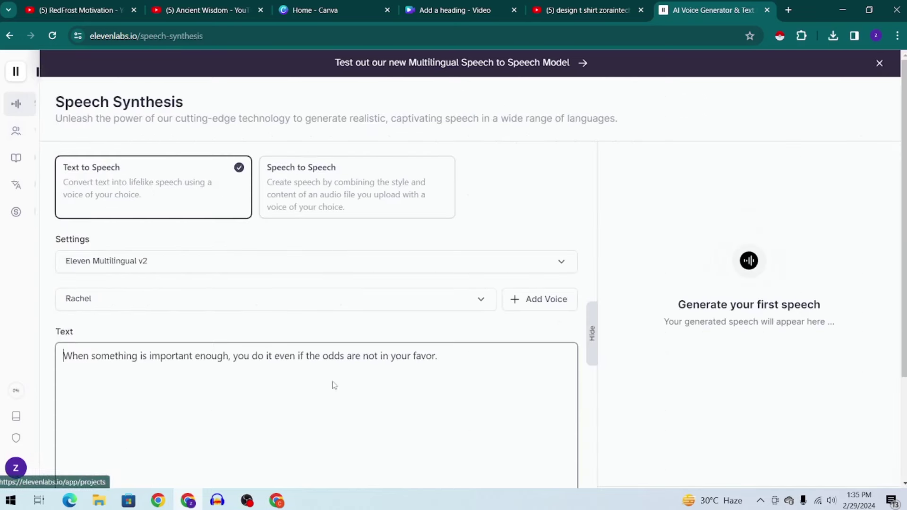
Choose the premade Callum voice for the speech and pause its preview
click(127, 301)
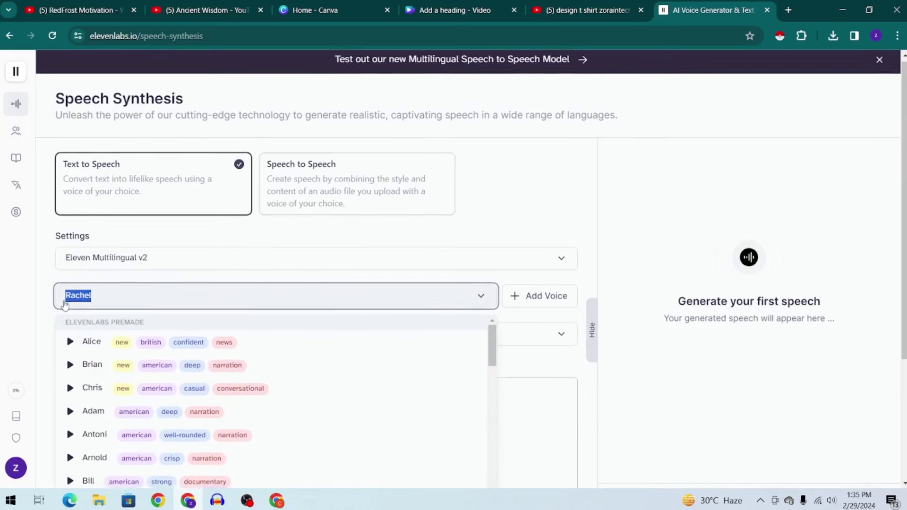
click(105, 370)
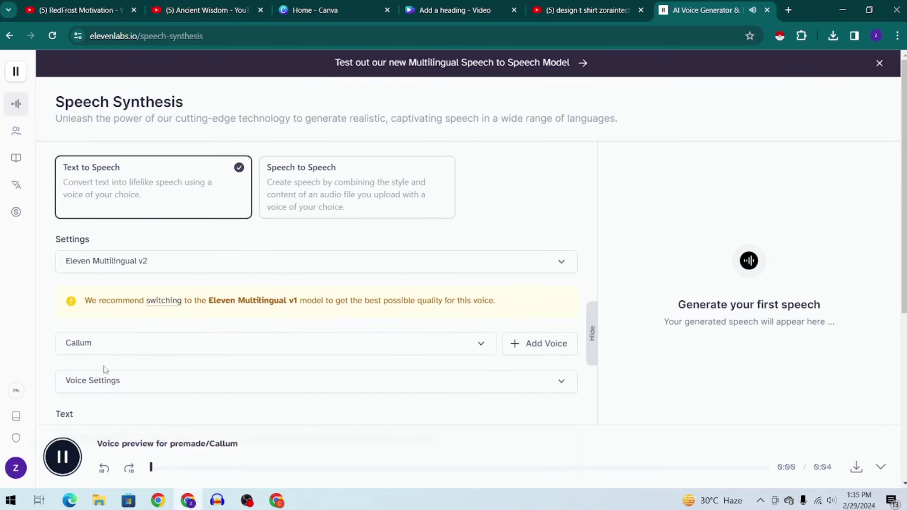
click(62, 456)
Examine the stability, clarity and style exaggeration settings of the Callum voice, then collapse them
scroll(94, 344, down, 1)
click(124, 326)
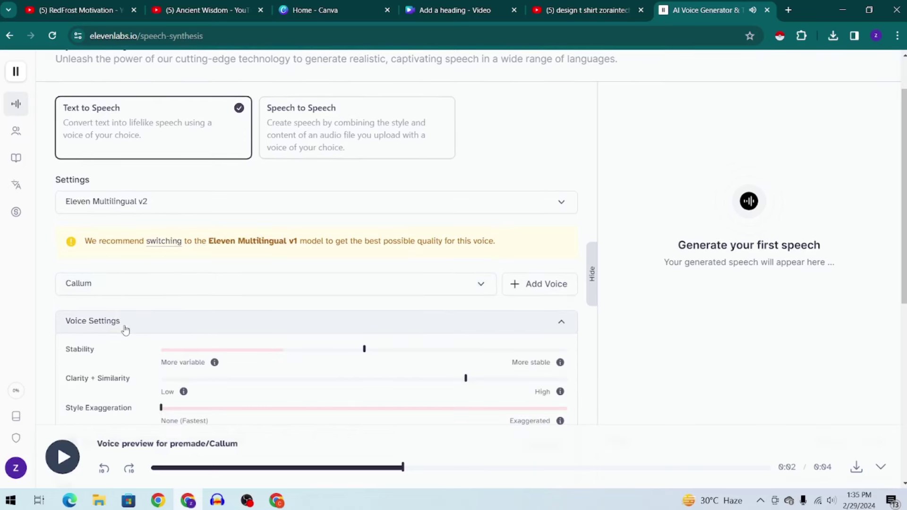
click(560, 322)
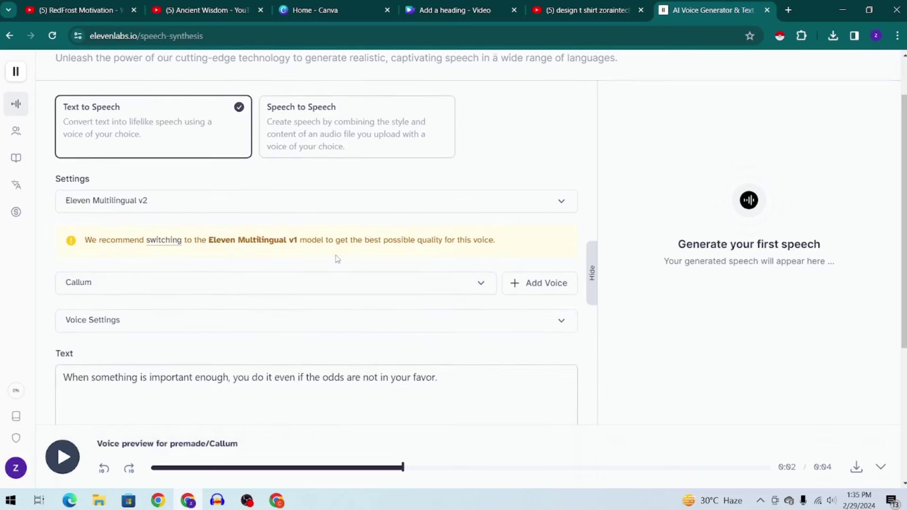
Generate the quote's speech with the Callum voice and download it as an MP3 file
scroll(335, 257, down, 2)
scroll(337, 255, down, 2)
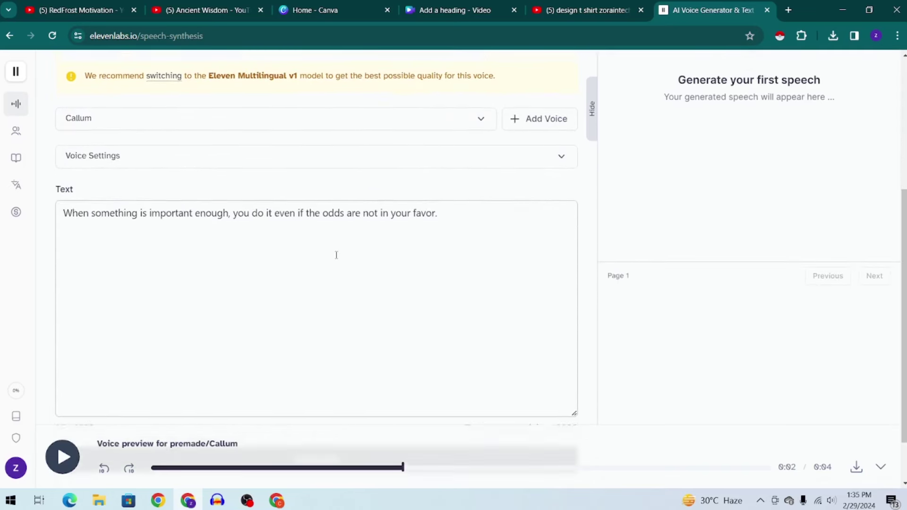
click(410, 394)
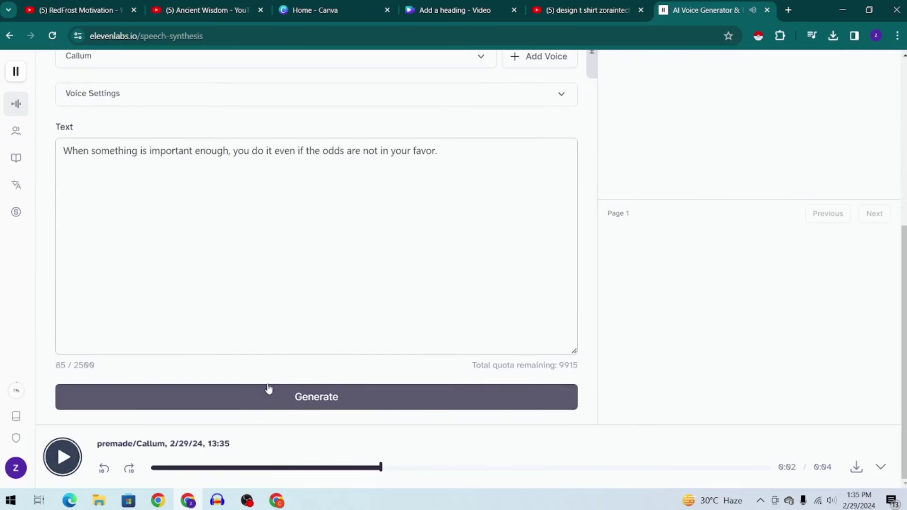
click(858, 469)
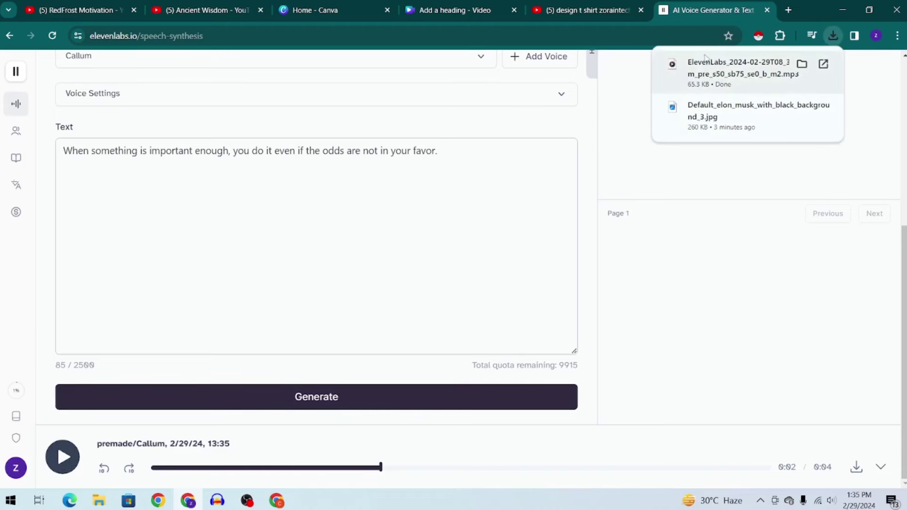
In the Canva design, replace the heading text with "When something is important enough, you do it even if the odds are not in your favor."
click(426, 4)
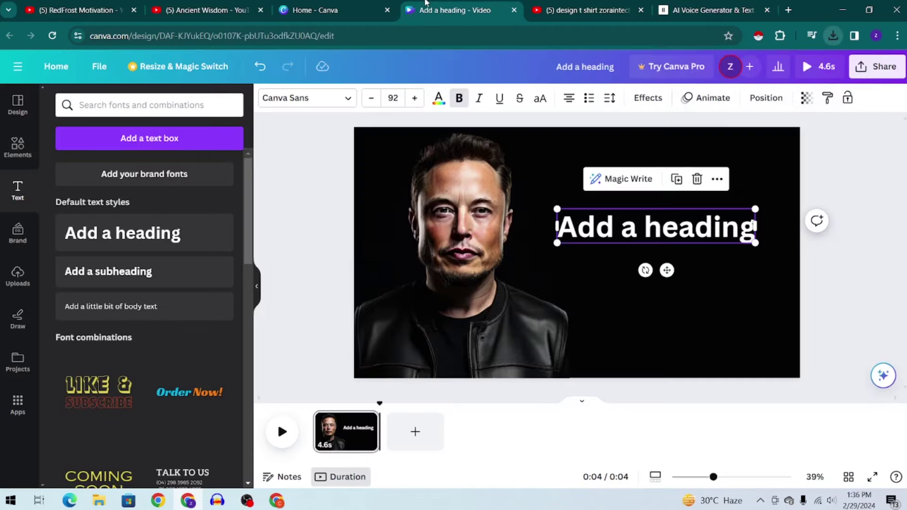
double_click(667, 238)
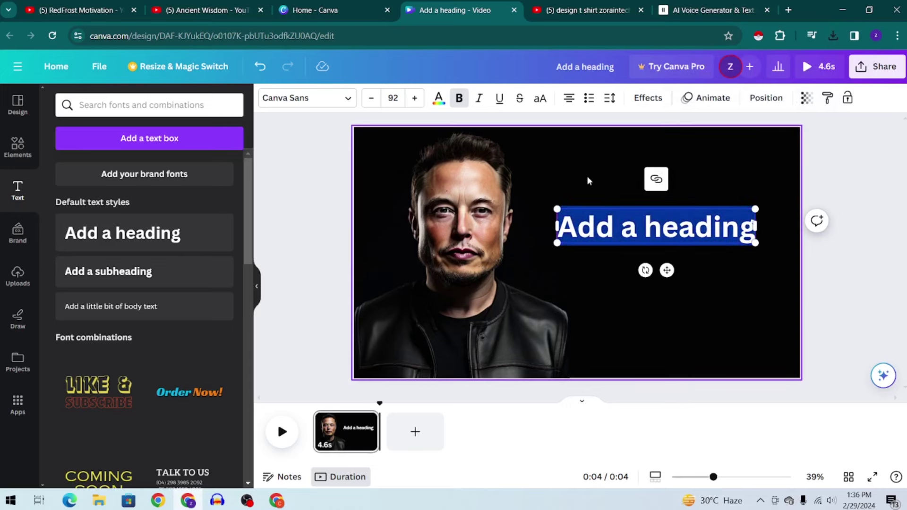
text(When something is important enough, you do it even if the odds are not in your favor.)
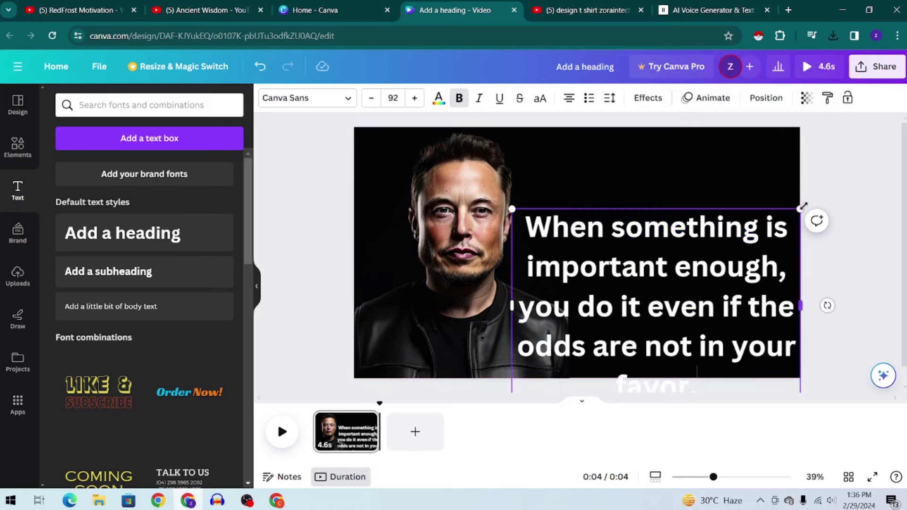
Scale the quote text to size 69.6 and centre it vertically in the black area beside the portrait
drag(803, 206, 755, 239)
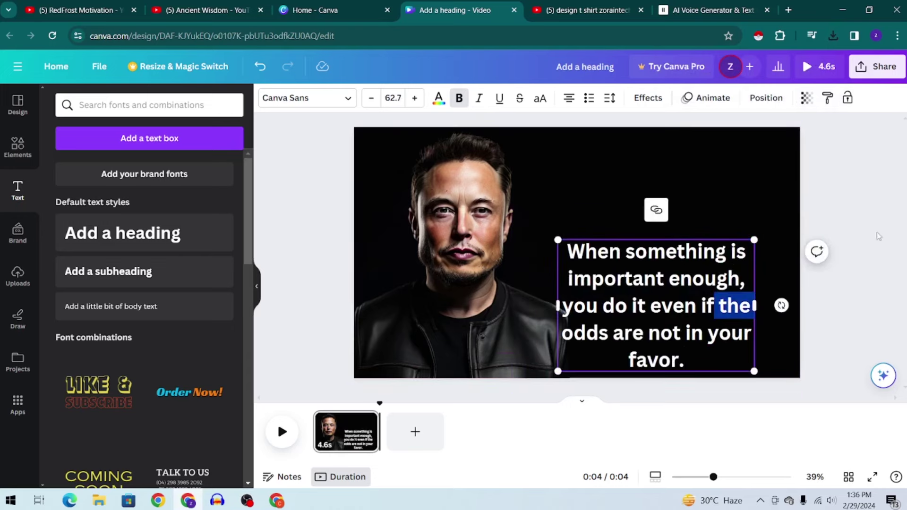
drag(750, 365, 782, 325)
mouse_move(713, 296)
mouse_down()
mouse_move(713, 312)
mouse_move(713, 304)
mouse_up()
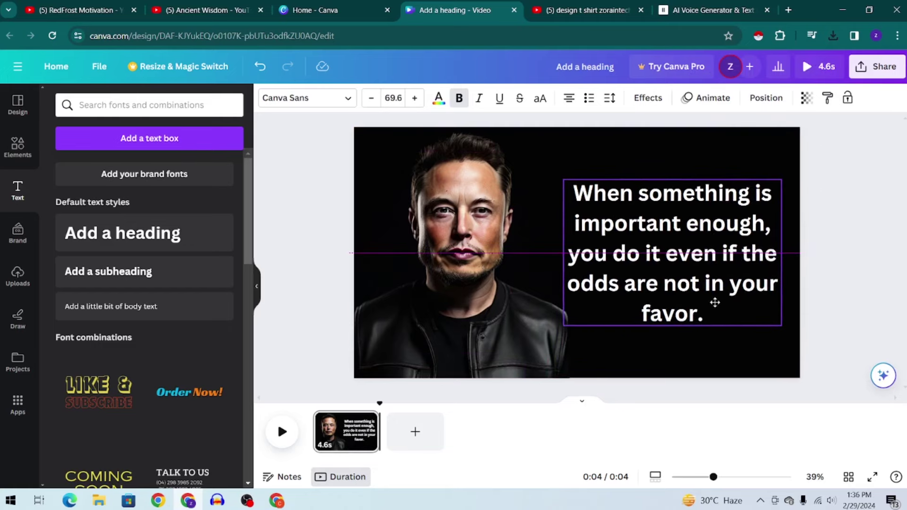
click(837, 297)
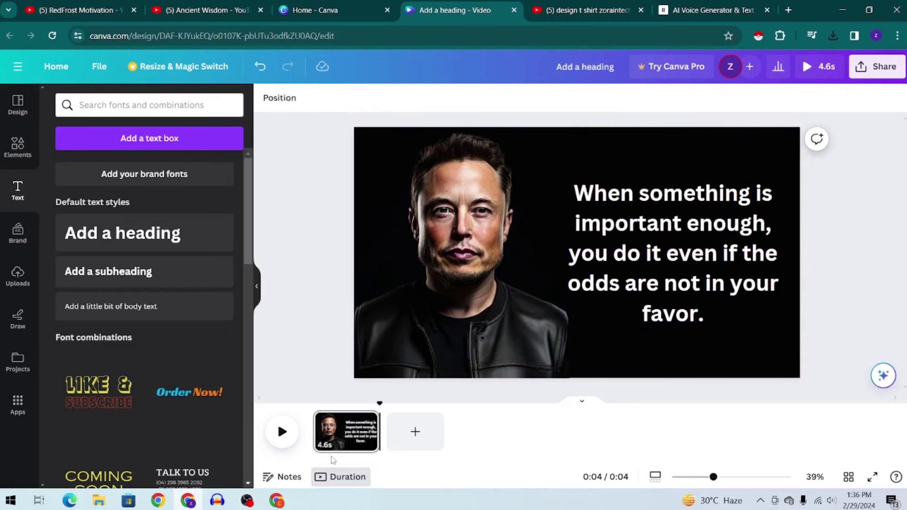
Apply the Typewriter text animation to the quote, playing on enter with the Character writing style
click(688, 288)
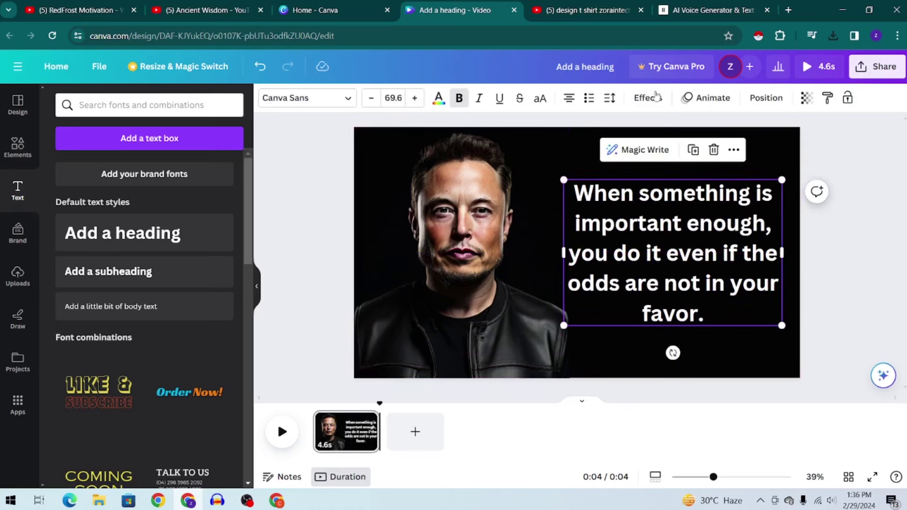
click(688, 97)
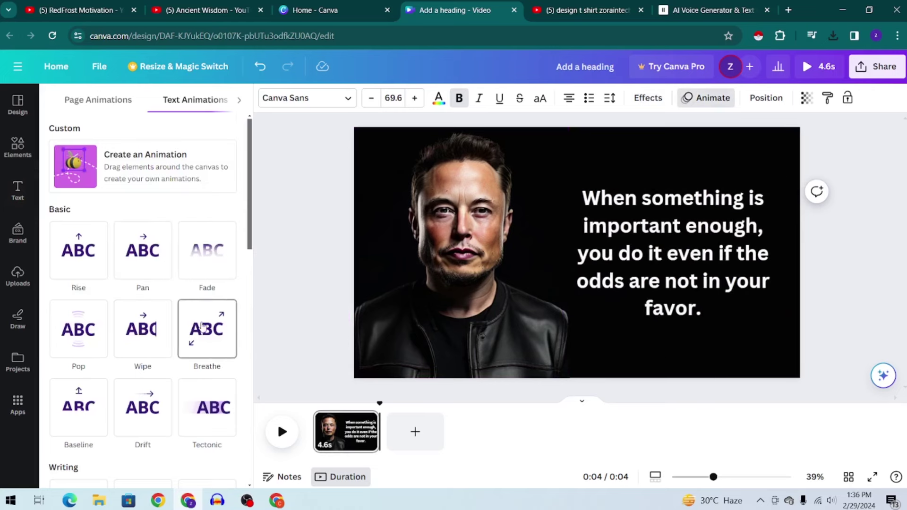
scroll(201, 326, down, 3)
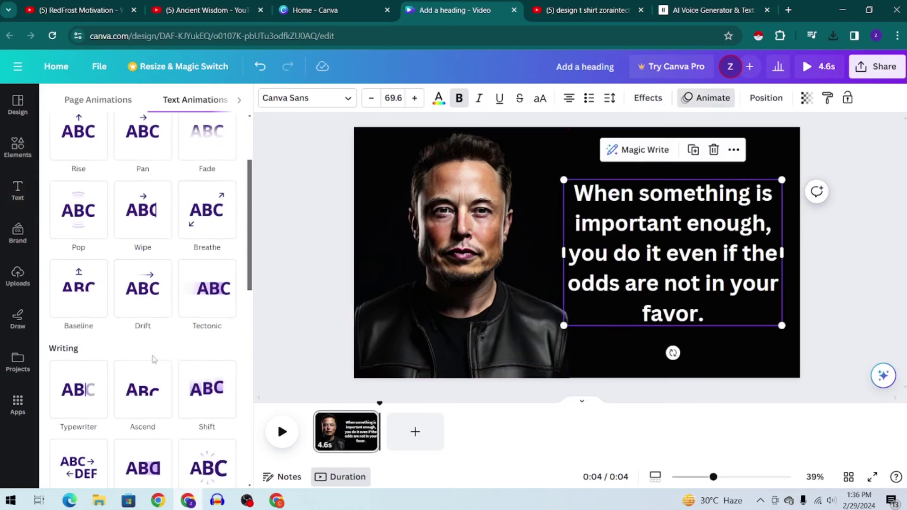
click(87, 413)
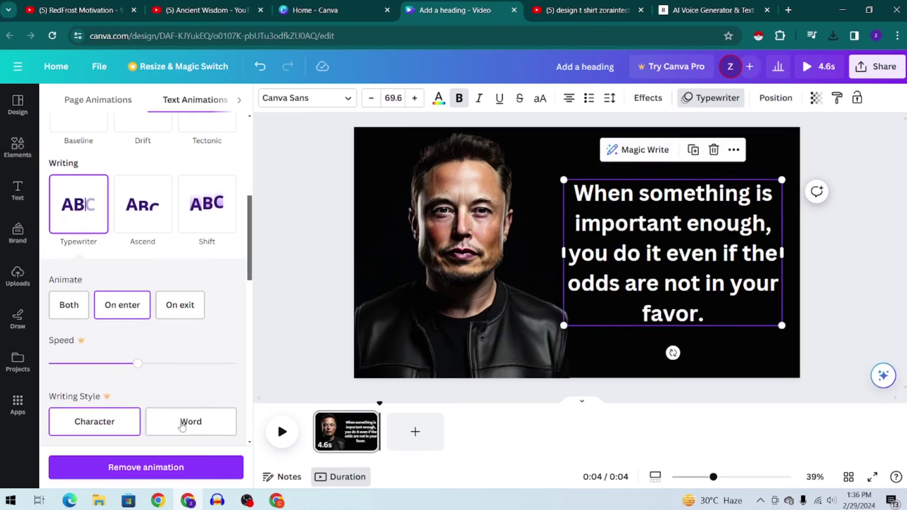
scroll(81, 340, down, 3)
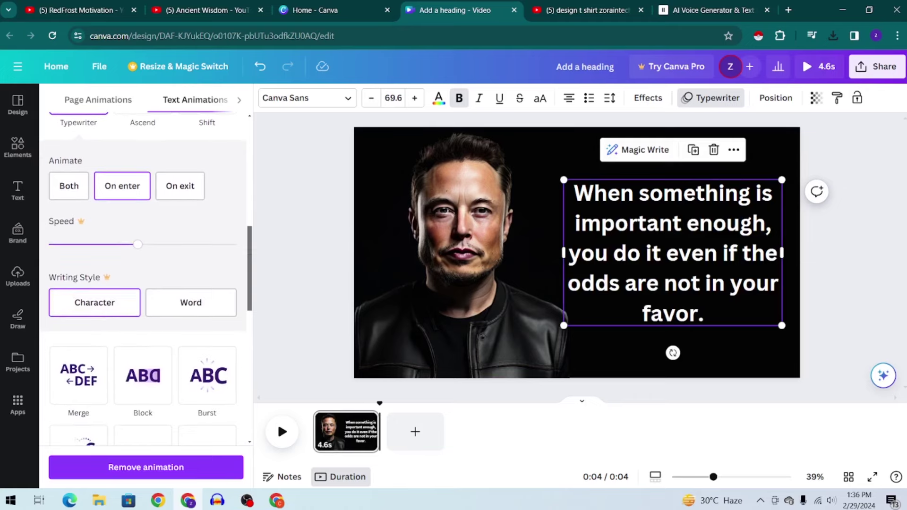
Upload the voiceover file ElevenLabs_2024-02-29T08_35_49_Callum_pre_s50_sb75_se0_b_m2 to the design's audio uploads
click(17, 191)
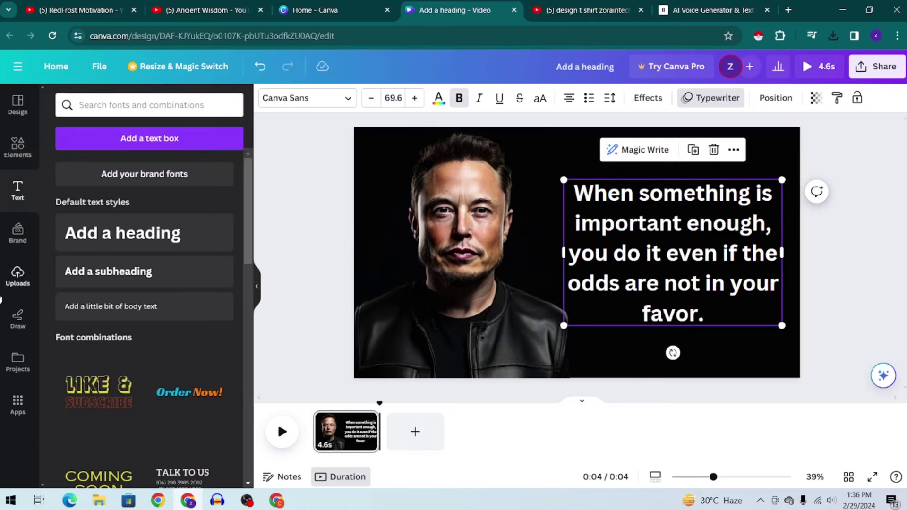
click(18, 277)
click(213, 192)
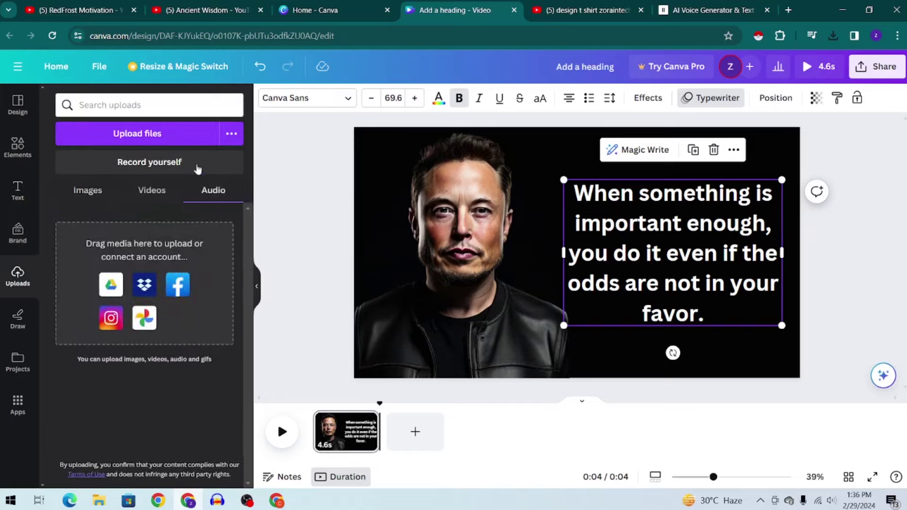
click(177, 129)
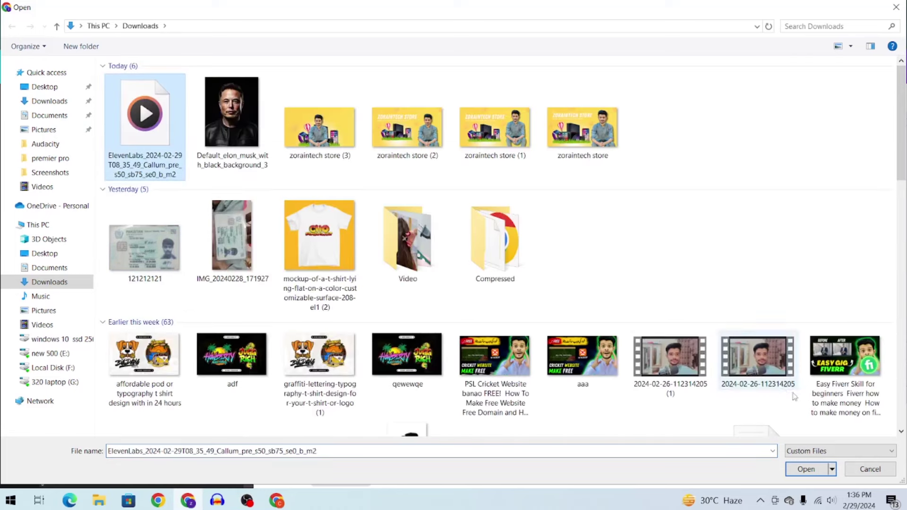
click(806, 470)
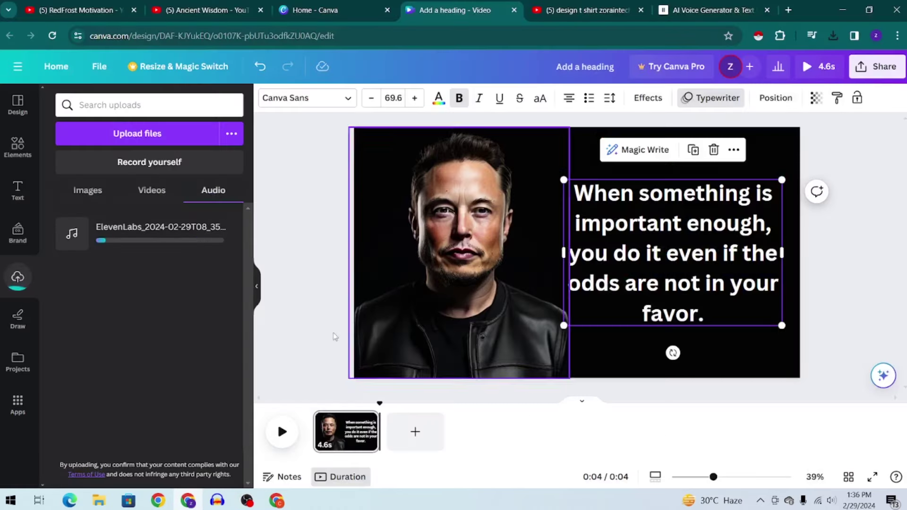
Place the uploaded voiceover on the timeline under the quote page, shorten the page to 4.2 s and preview the video
drag(137, 236, 336, 449)
drag(379, 411, 374, 415)
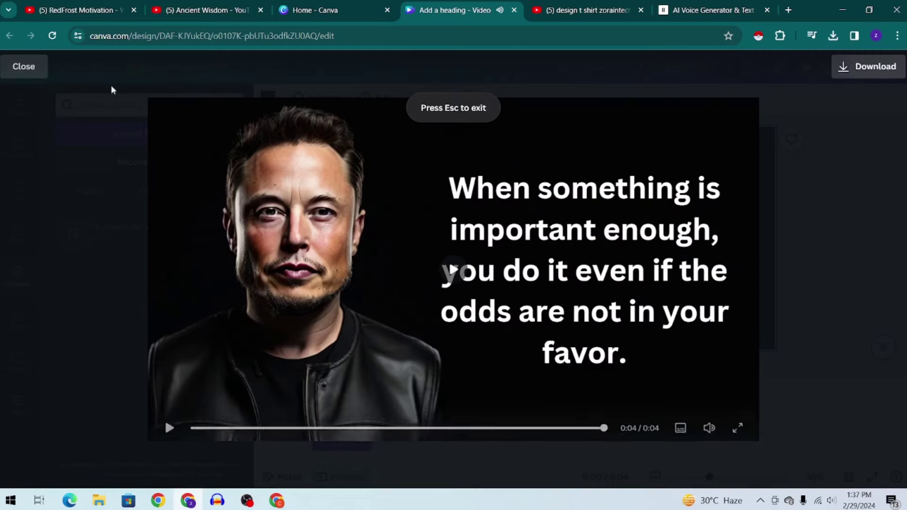
key(Escape)
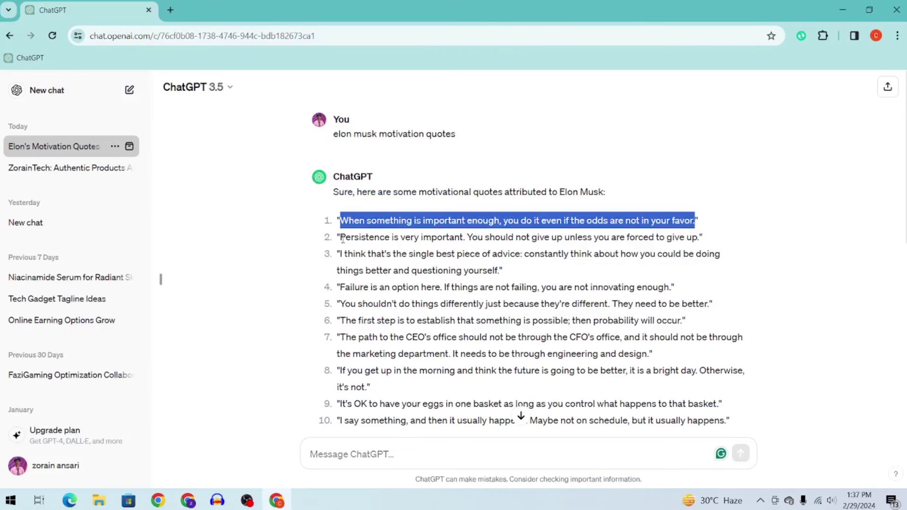
Copy the second Elon Musk quote, about persistence, from the ChatGPT list and return to the Canva design
drag(342, 238, 701, 232)
key(ctrl+c)
key(alt+Tab)
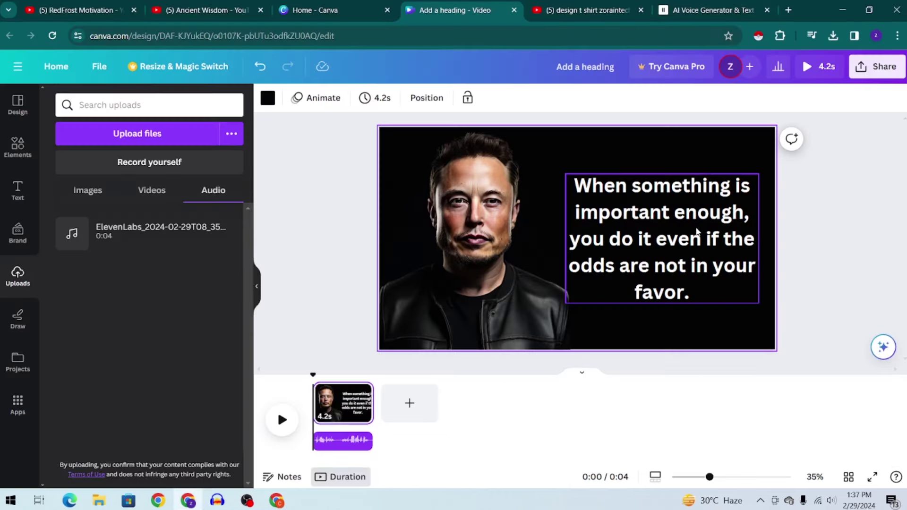
click(427, 420)
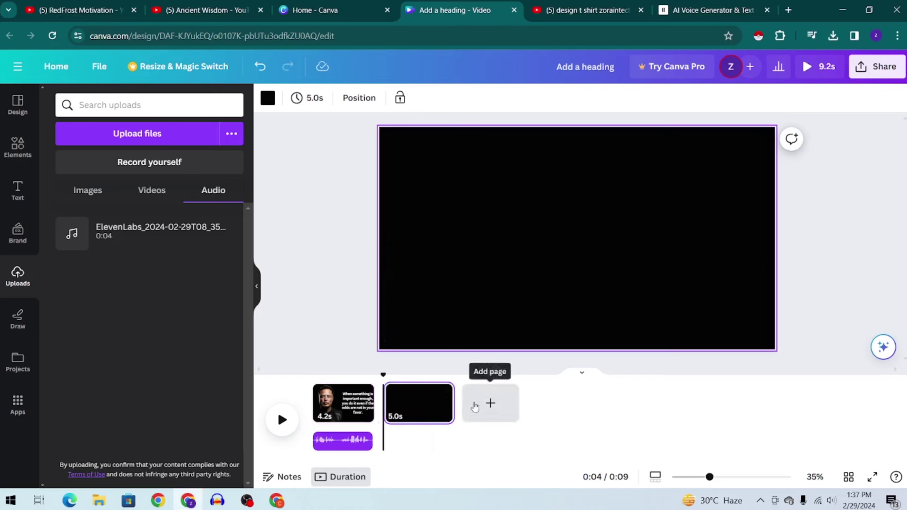
click(339, 410)
key(ctrl+z)
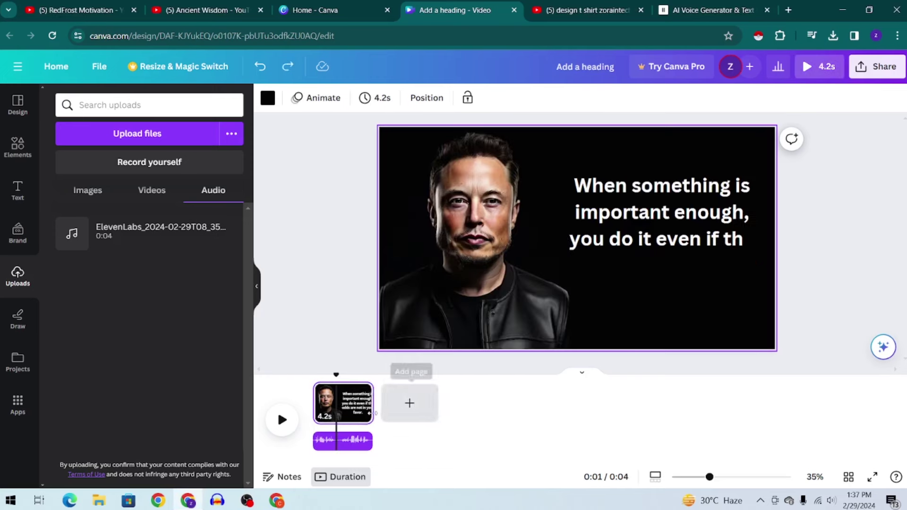
Duplicate the first page and replace the copy's quote with "Persistence is very important. You should not give up unless you are forced to give up."
click(361, 392)
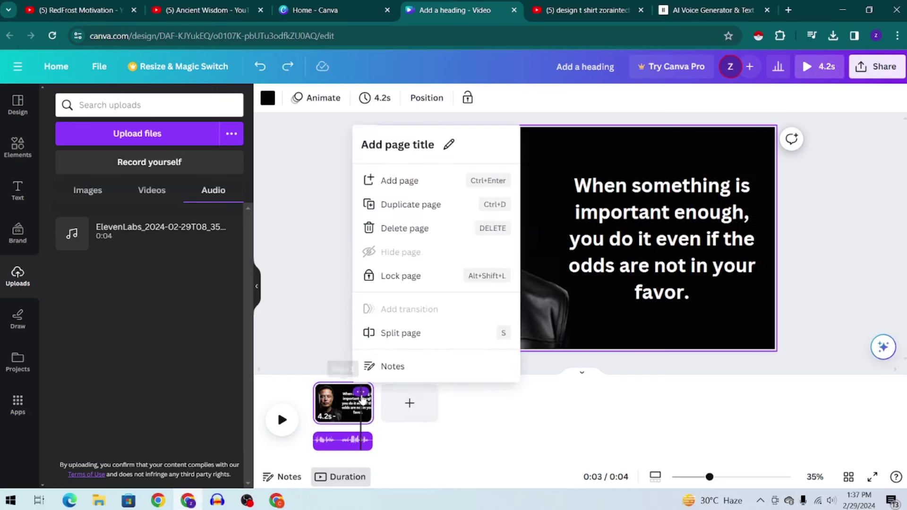
click(451, 205)
click(647, 240)
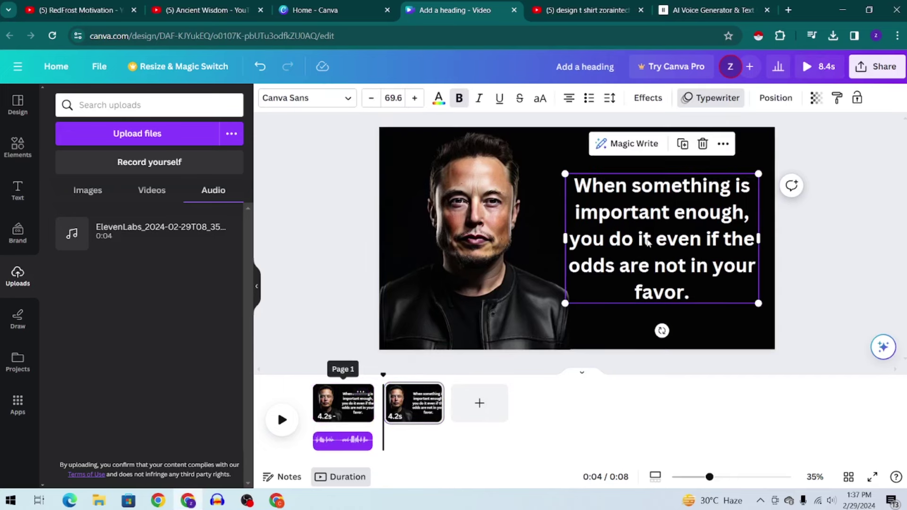
double_click(649, 240)
key(ctrl+a)
key(ctrl+v)
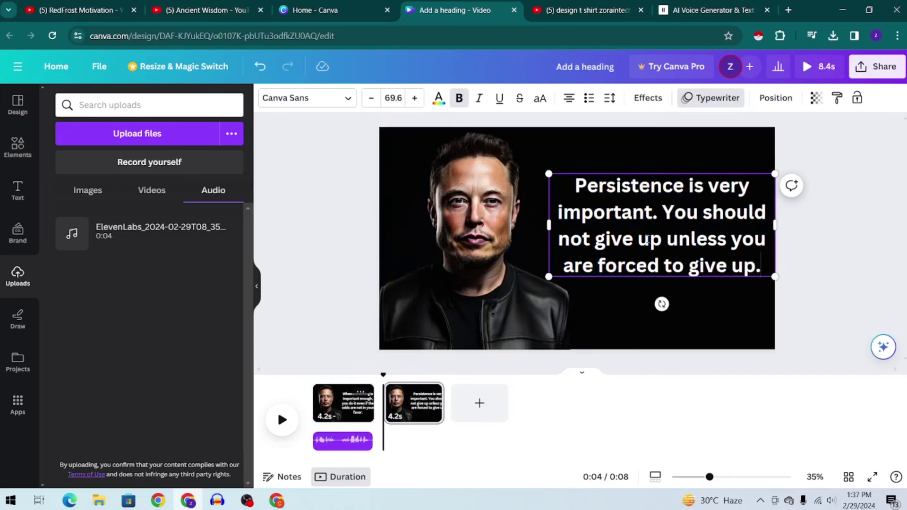
click(780, 259)
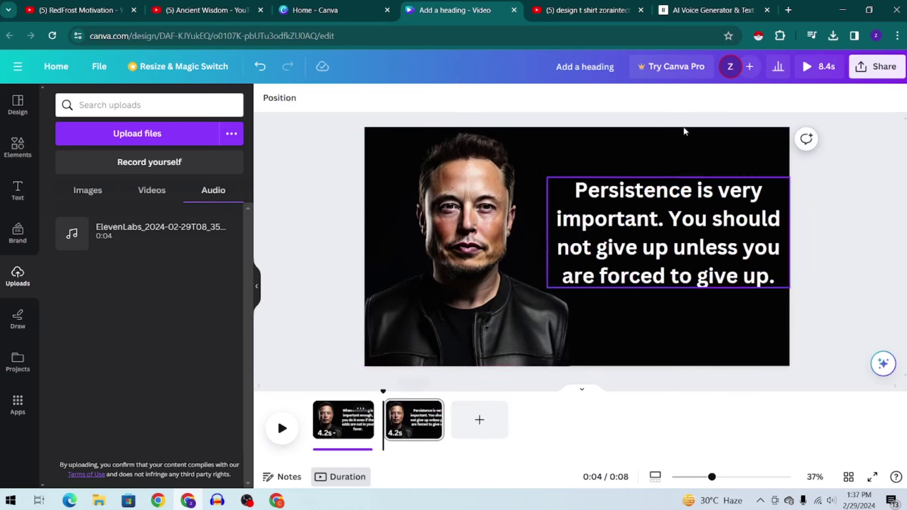
In ElevenLabs, replace the text with the persistence quote, generate its speech with the Callum voice and download the audio
click(725, 6)
click(202, 158)
key(ctrl+a)
key(ctrl+v)
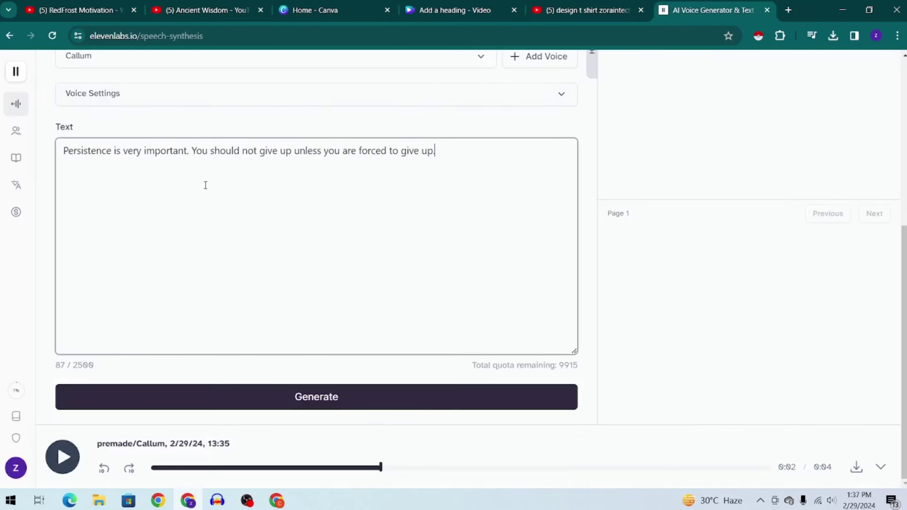
click(296, 399)
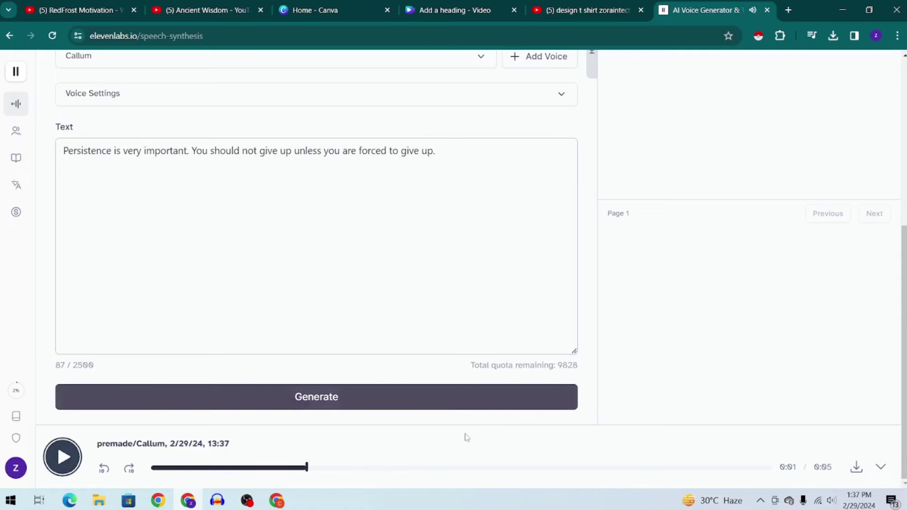
click(855, 469)
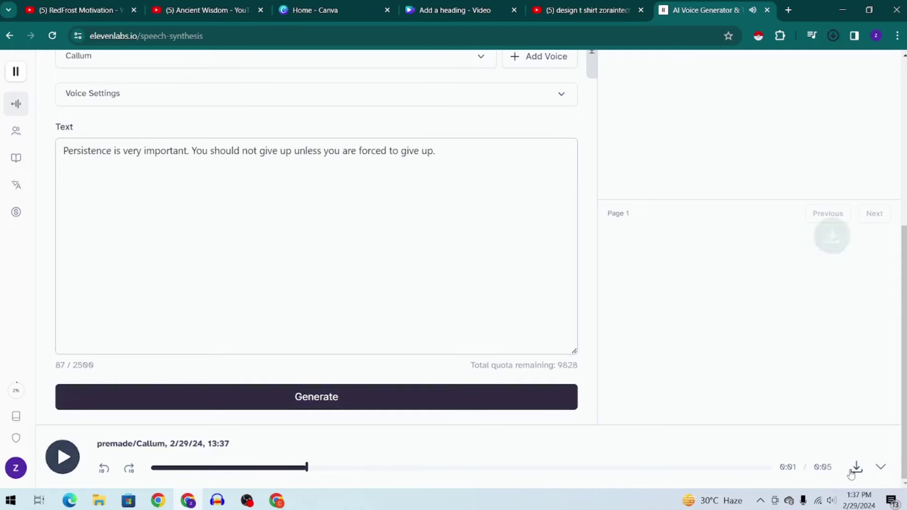
In the Canva design, upload the new ElevenLabs voiceover and place it under the second page, extending that page to 4.9 s
click(482, 4)
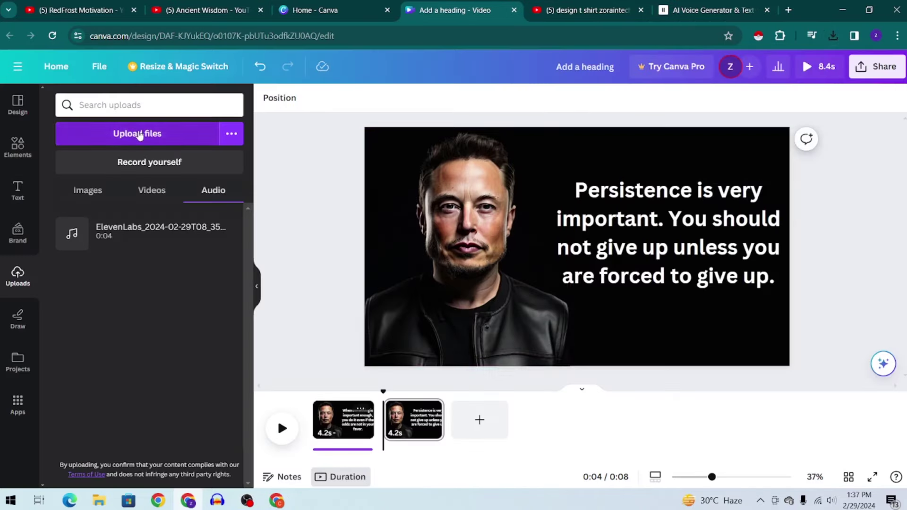
click(173, 134)
click(174, 144)
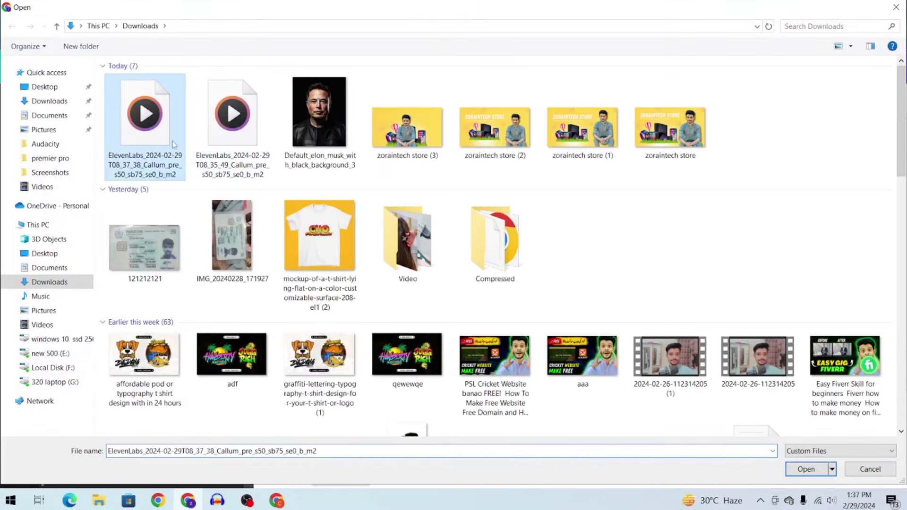
click(794, 474)
drag(186, 225, 383, 416)
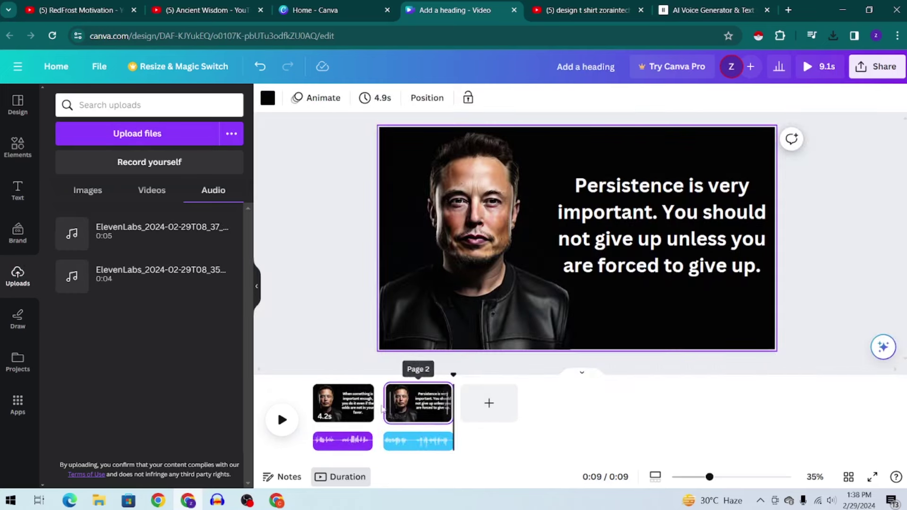
Add a Dissolve transition between the first and second quote pages
click(449, 277)
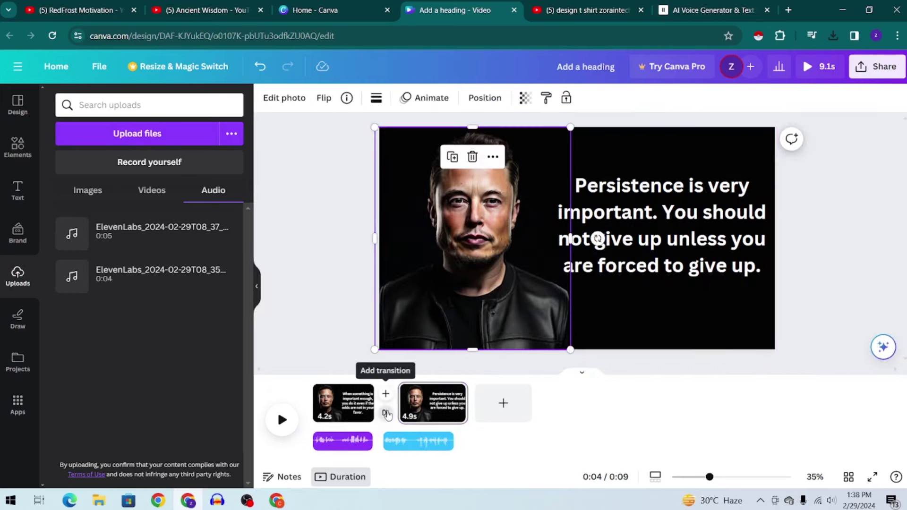
click(386, 414)
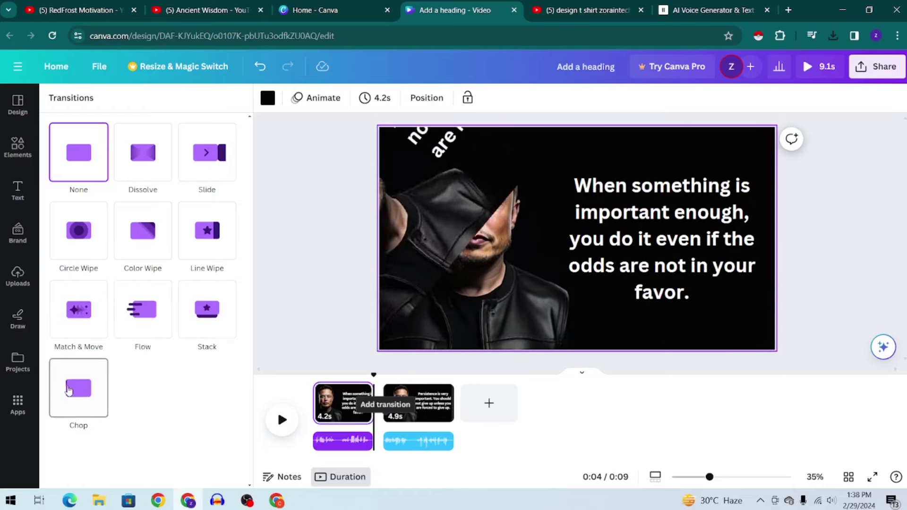
click(144, 160)
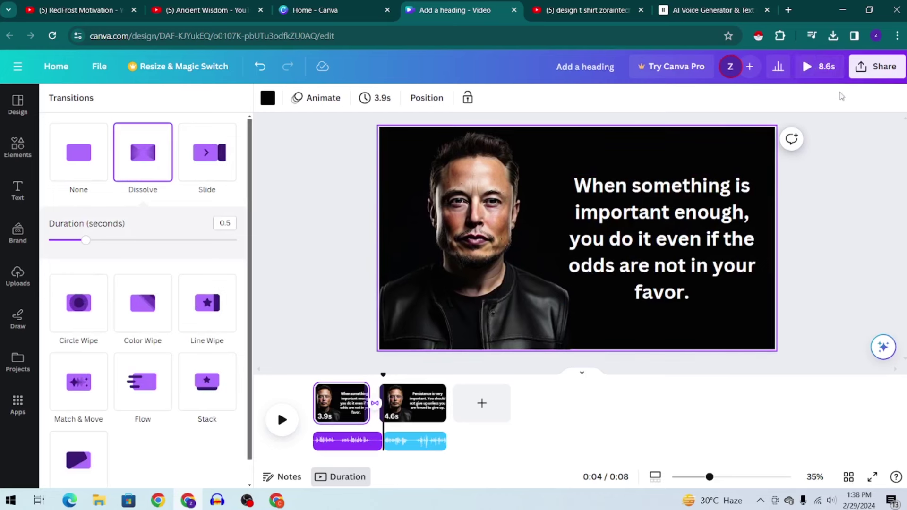